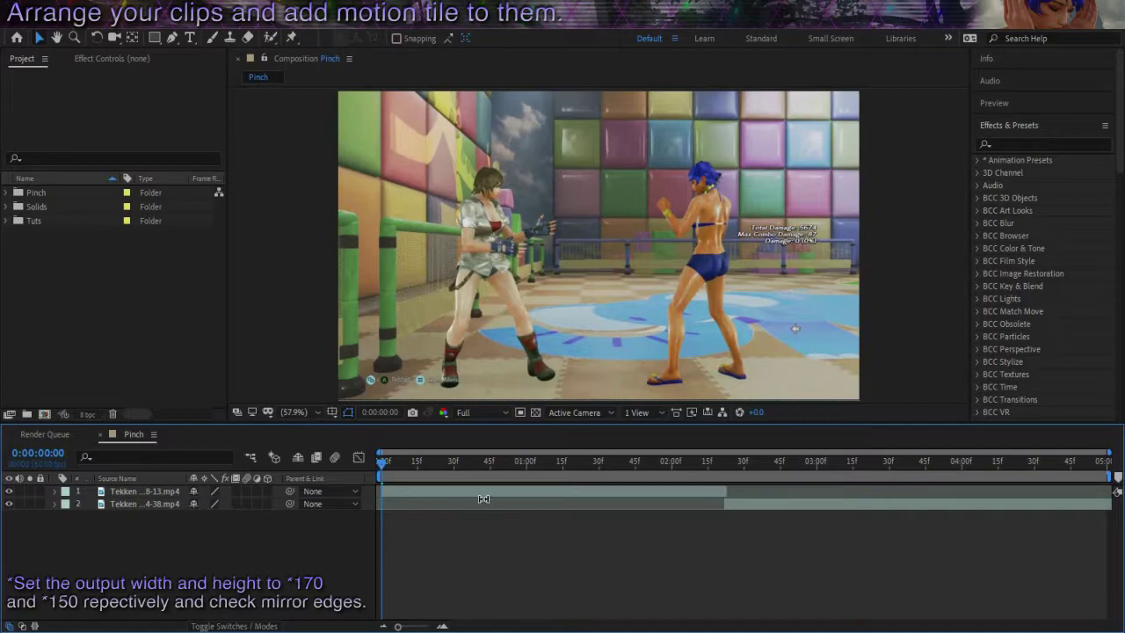
Apply Motion Tile to the first Tekken clip with output 170 × 150 and mirrored edges.
{"action": "left_click", "coordinate": [482, 493]}
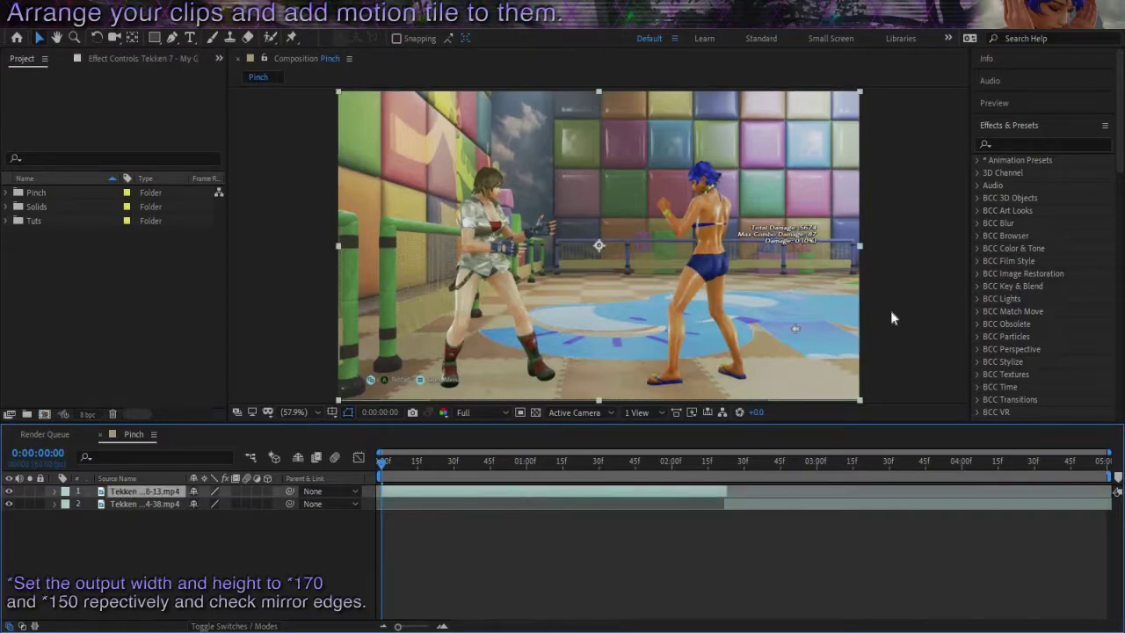
{"action": "left_click", "coordinate": [1034, 145]}
{"action": "type", "text": "motion ti"}
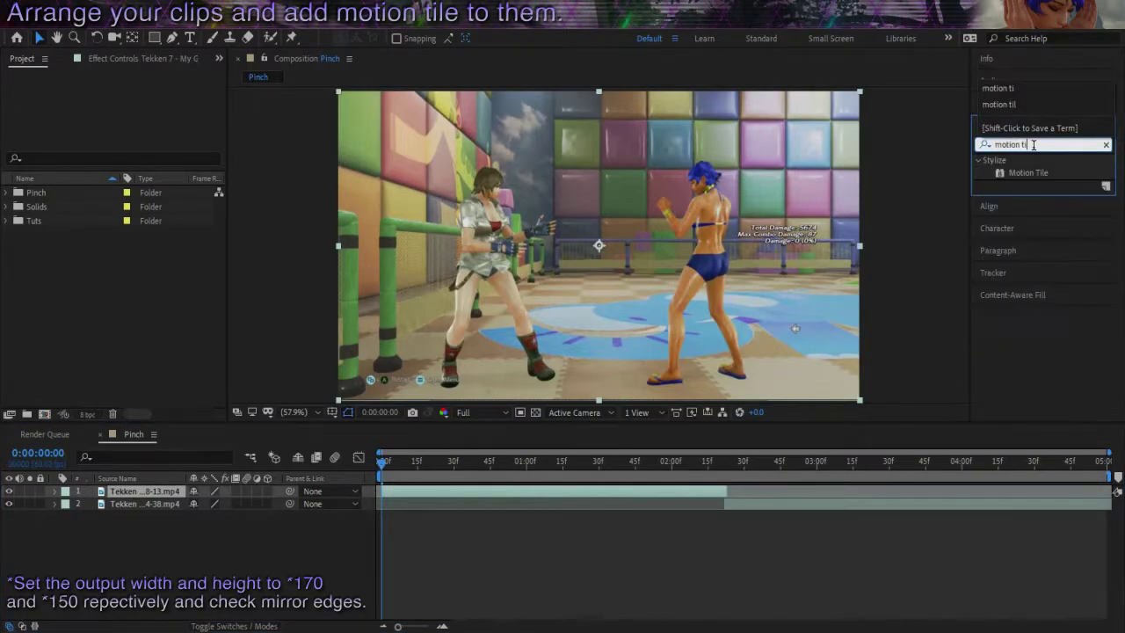
{"action": "double_click", "coordinate": [1005, 175]}
{"action": "type", "text": "170"}
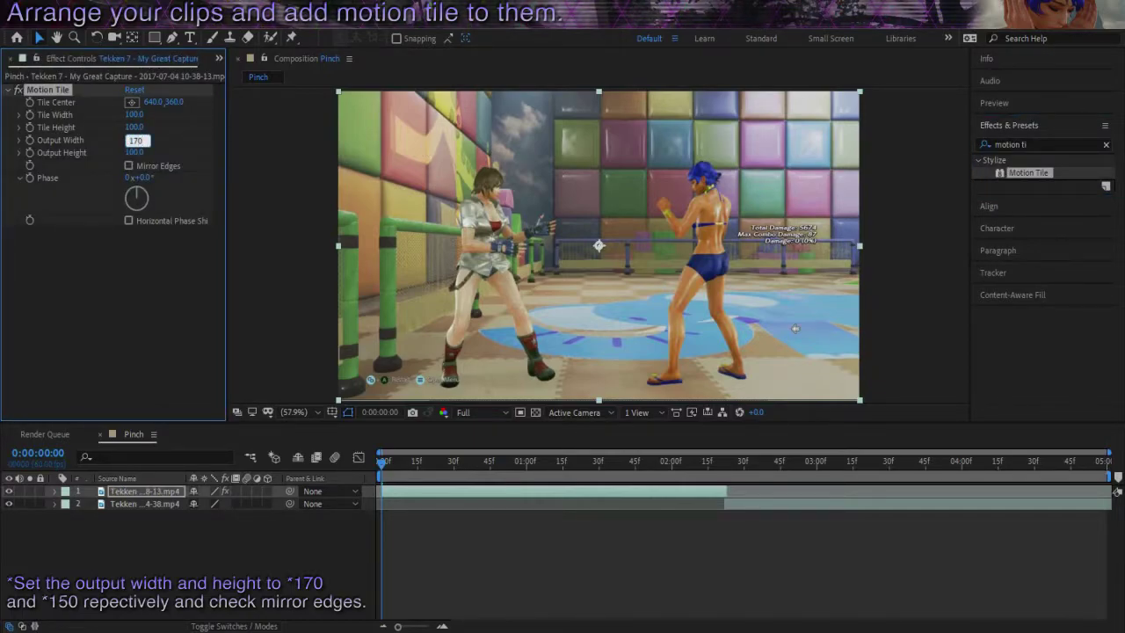
{"action": "key", "text": "Tab"}
{"action": "type", "text": "150"}
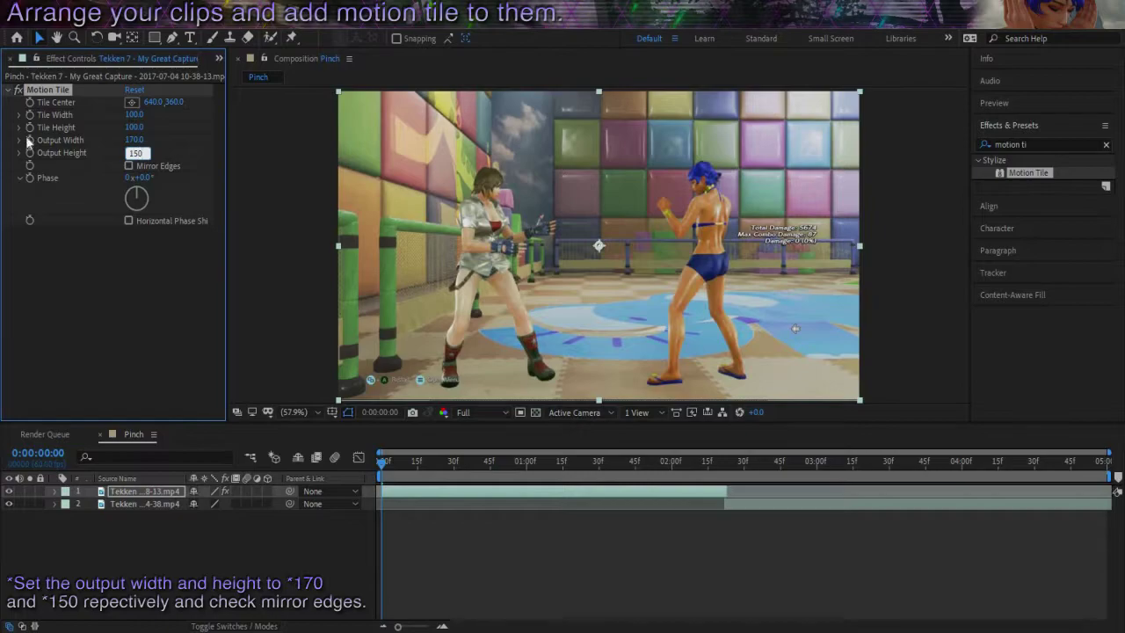
{"action": "left_click", "coordinate": [182, 517]}
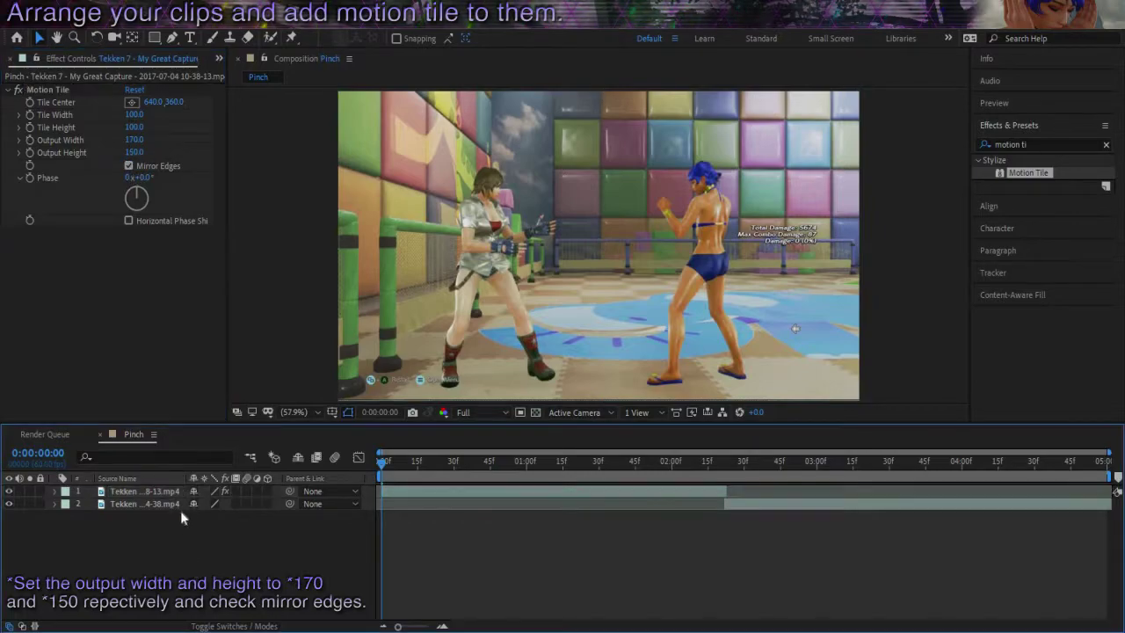
{"action": "left_click", "coordinate": [179, 497]}
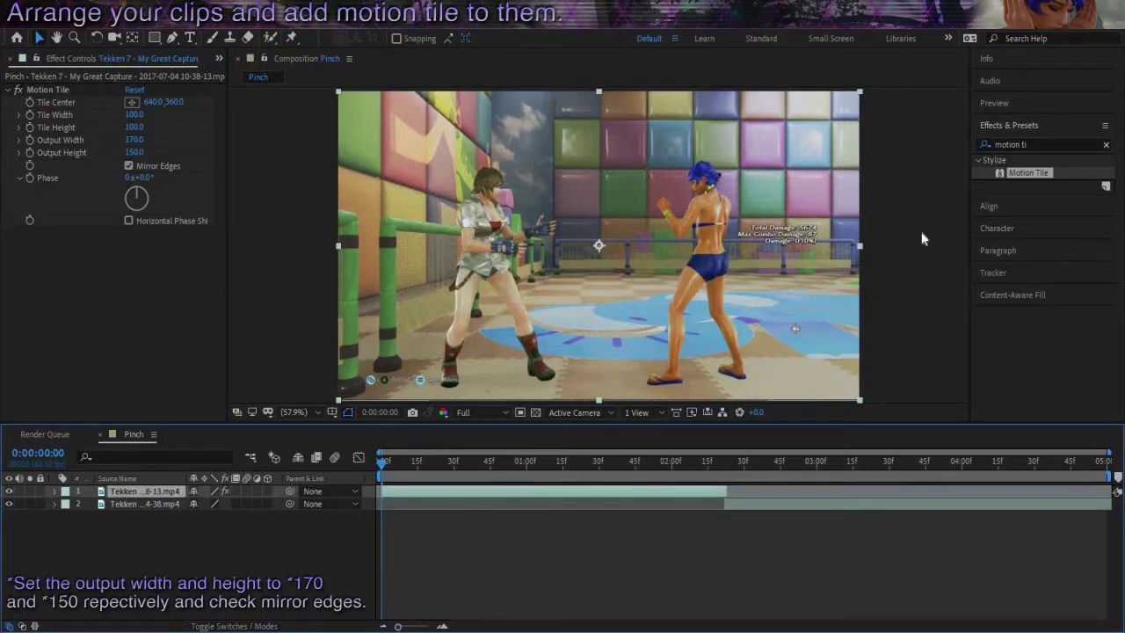
{"action": "left_click", "coordinate": [1002, 145]}
Apply Liquify to the first clip with brush size 600 and pressure 100.
{"action": "type", "text": "liqui"}
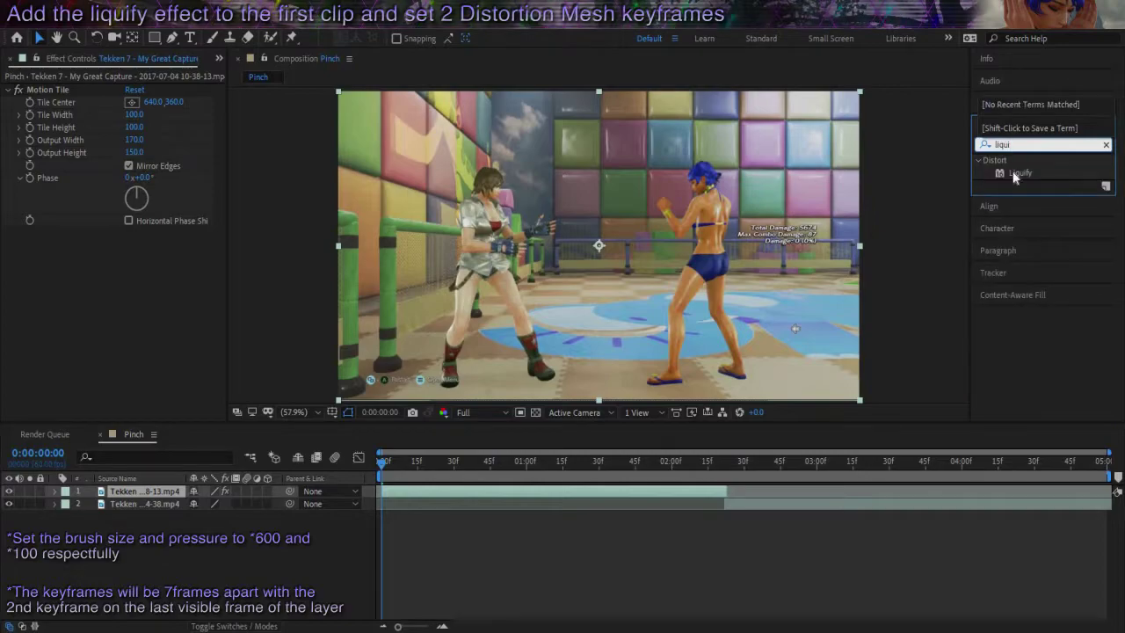
{"action": "double_click", "coordinate": [1004, 175]}
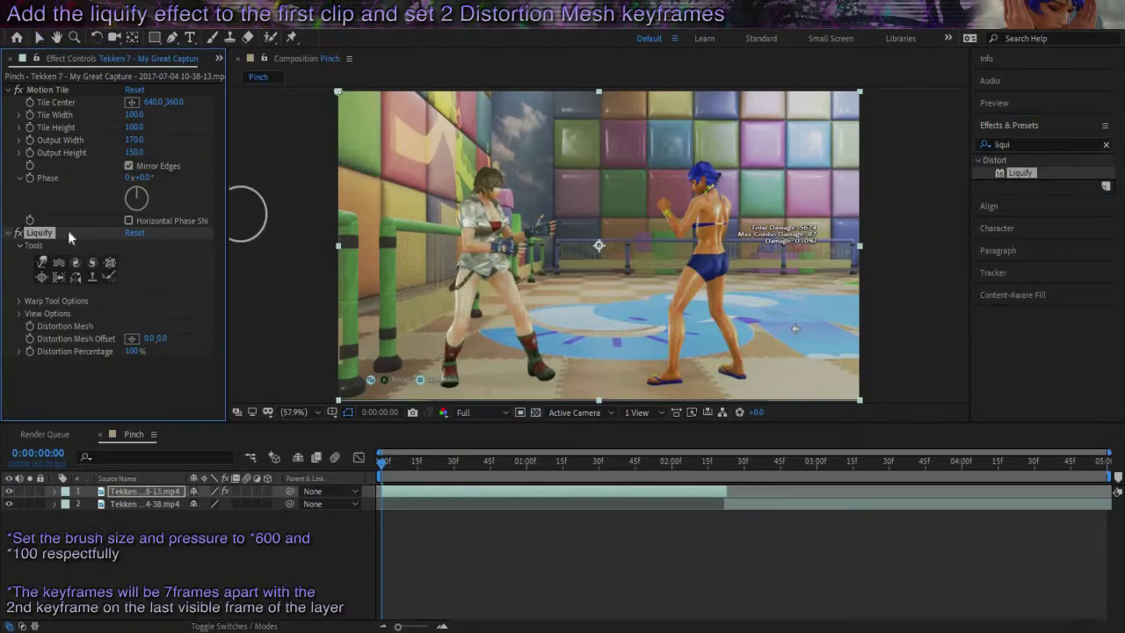
{"action": "left_click", "coordinate": [21, 302]}
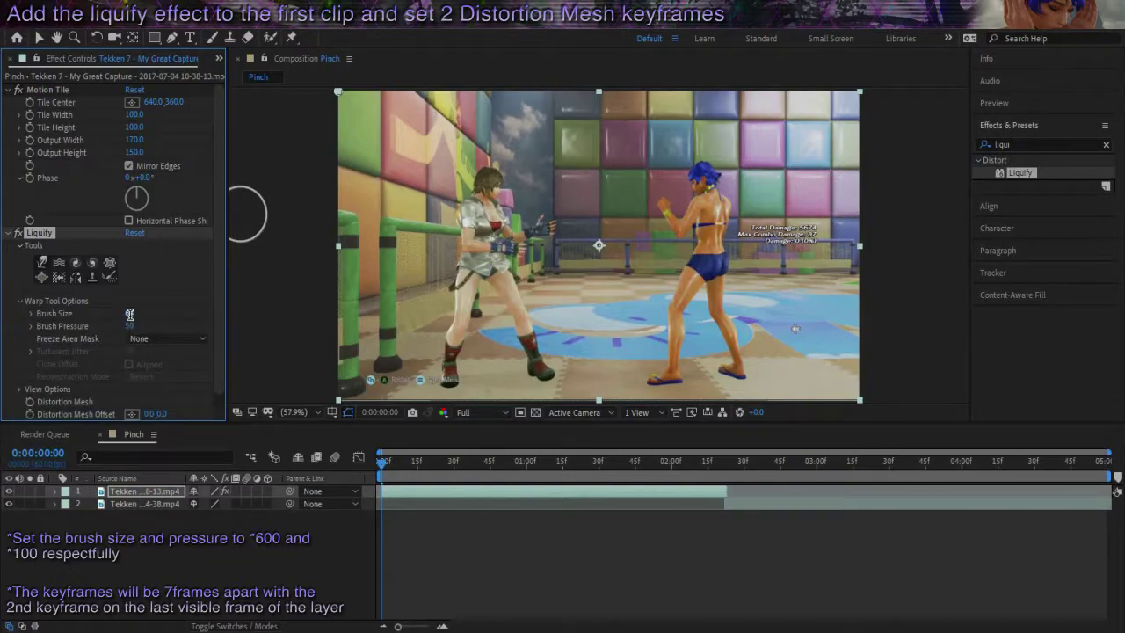
{"action": "type", "text": "600"}
{"action": "left_click", "coordinate": [131, 325]}
{"action": "type", "text": "100"}
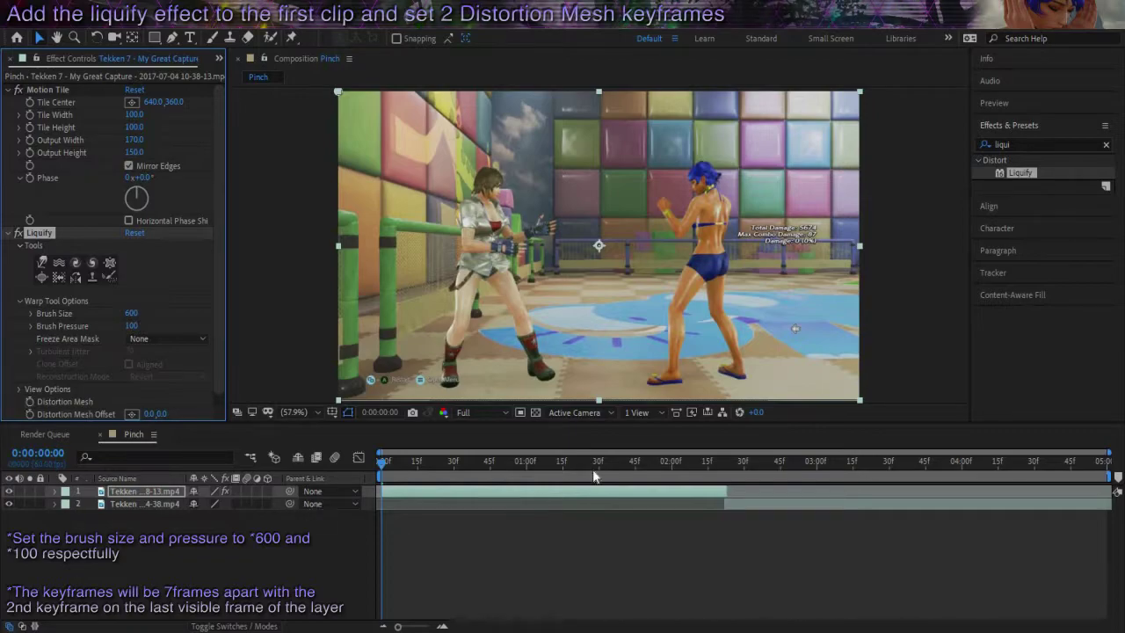
Add Distortion Mesh keyframes at 0:00:02:15 and at the clip's end, 0:00:02:22.
{"action": "left_click_drag", "start_coordinate": [592, 469], "coordinate": [684, 472]}
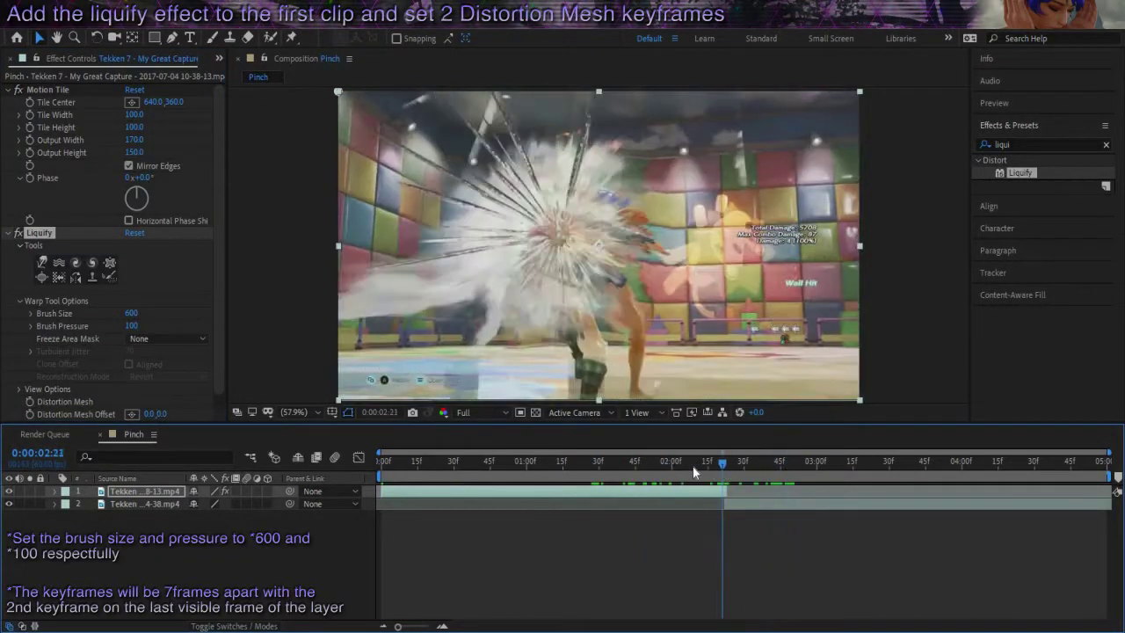
{"action": "mouse_move", "coordinate": [684, 472]}
{"action": "left_mouse_down"}
{"action": "mouse_move", "coordinate": [573, 464]}
{"action": "mouse_move", "coordinate": [726, 470]}
{"action": "left_mouse_up"}
{"action": "key", "text": "Page_Up"}
{"action": "key", "text": "Page_Up"}
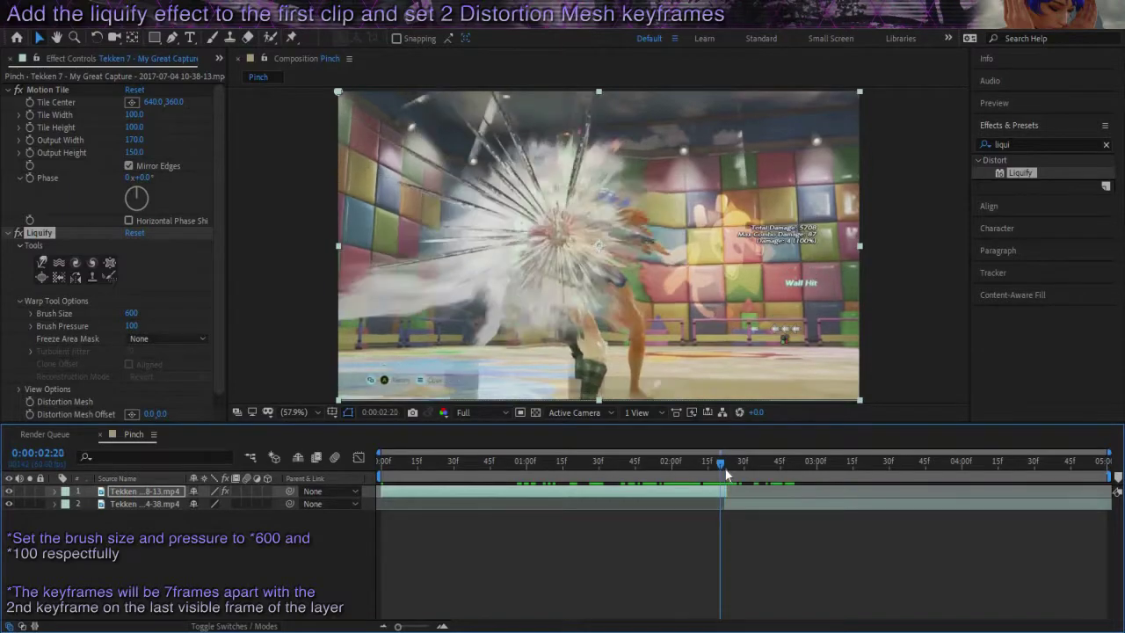
{"action": "key", "text": "Page_Up"}
{"action": "key", "text": "Page_Up"}
{"action": "key", "text": "Page_Up"}
{"action": "key", "text": "Page_Up"}
{"action": "key", "text": "Page_Up"}
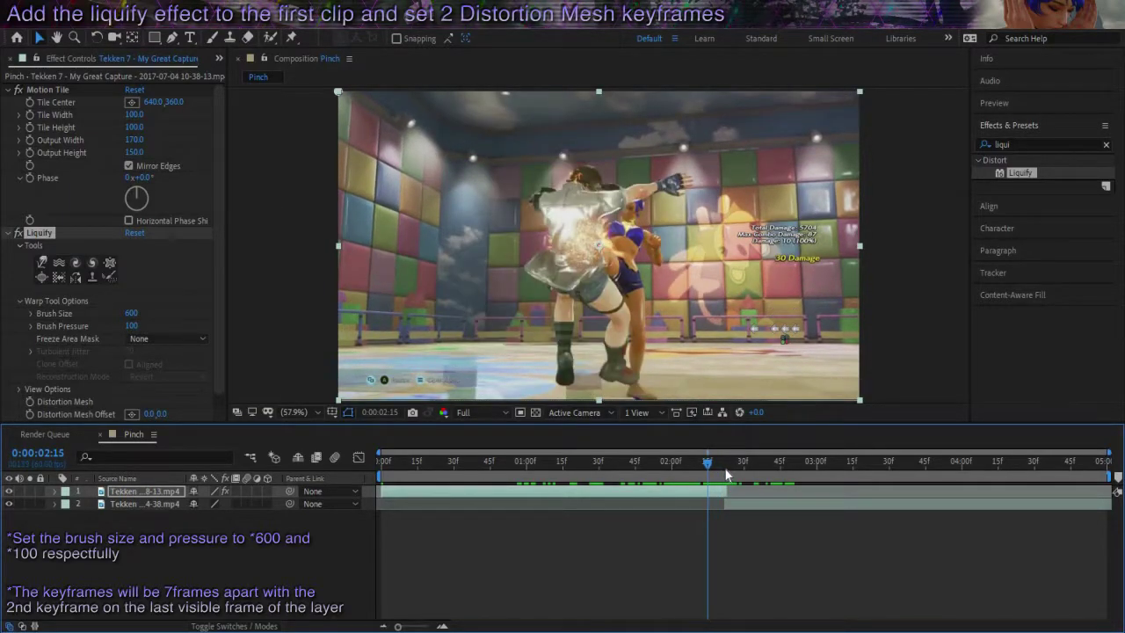
{"action": "left_click", "coordinate": [30, 402]}
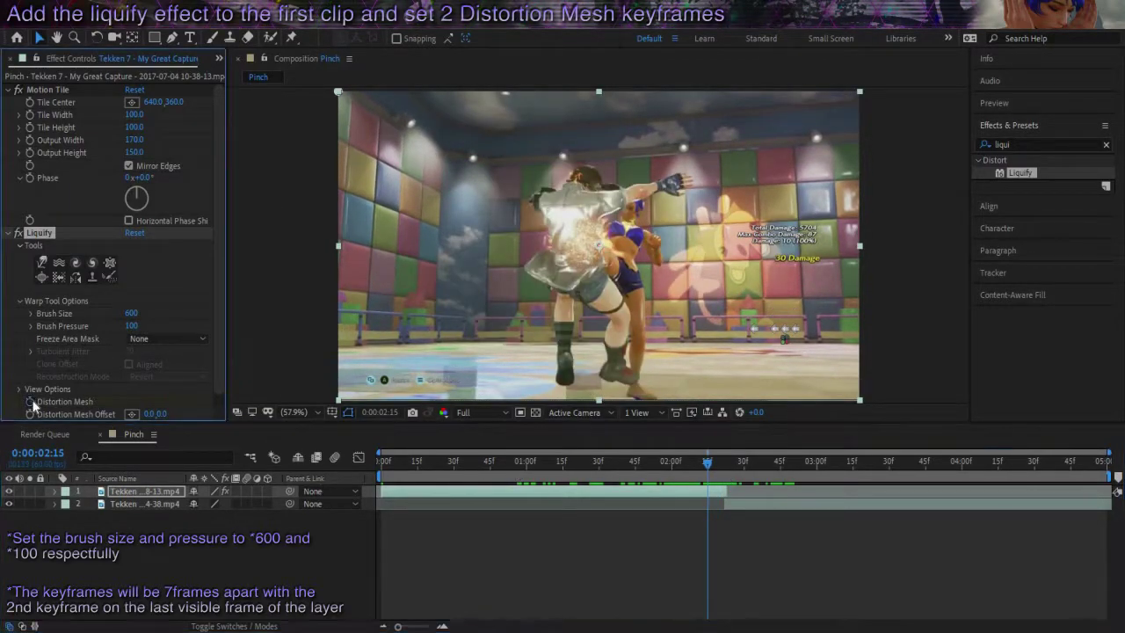
{"action": "left_click", "coordinate": [31, 402]}
{"action": "key", "text": "o"}
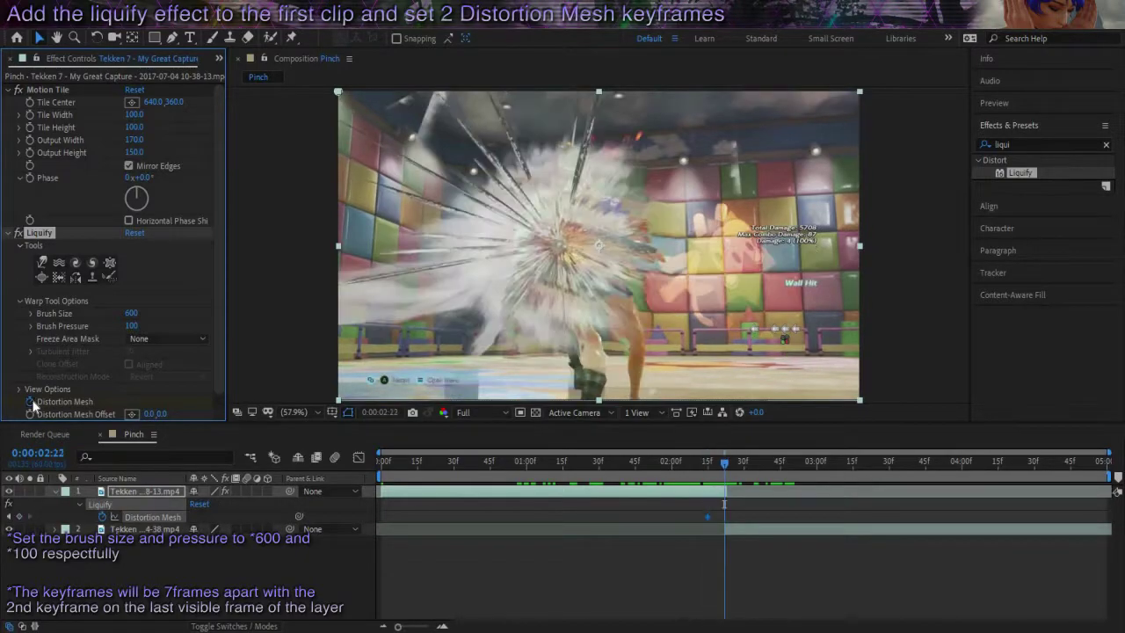
{"action": "left_click", "coordinate": [19, 517]}
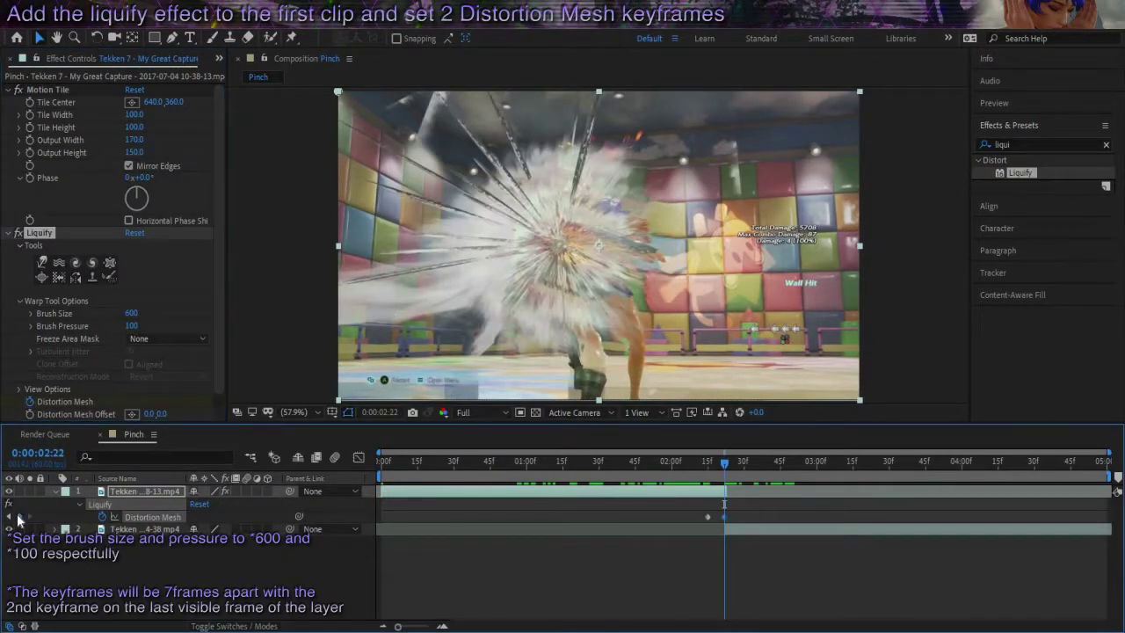
With the Pucker brush, repeatedly pinch the first clip's 0:00:02:22 frame toward its centre.
{"action": "left_click", "coordinate": [109, 262]}
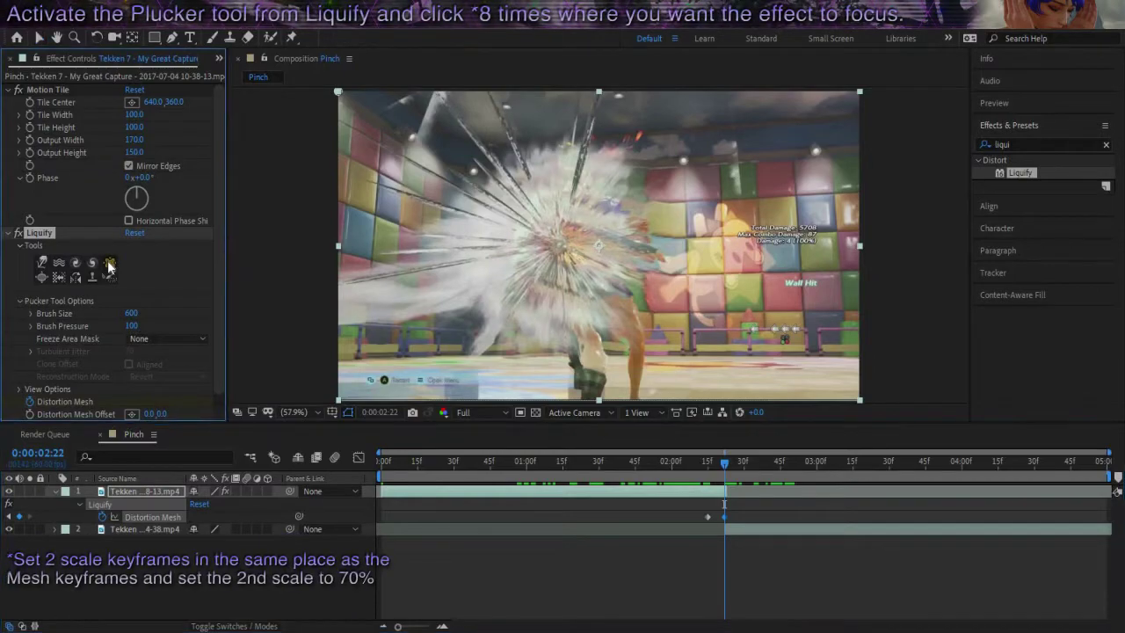
{"action": "left_click", "coordinate": [598, 245]}
{"action": "left_click", "coordinate": [599, 245]}
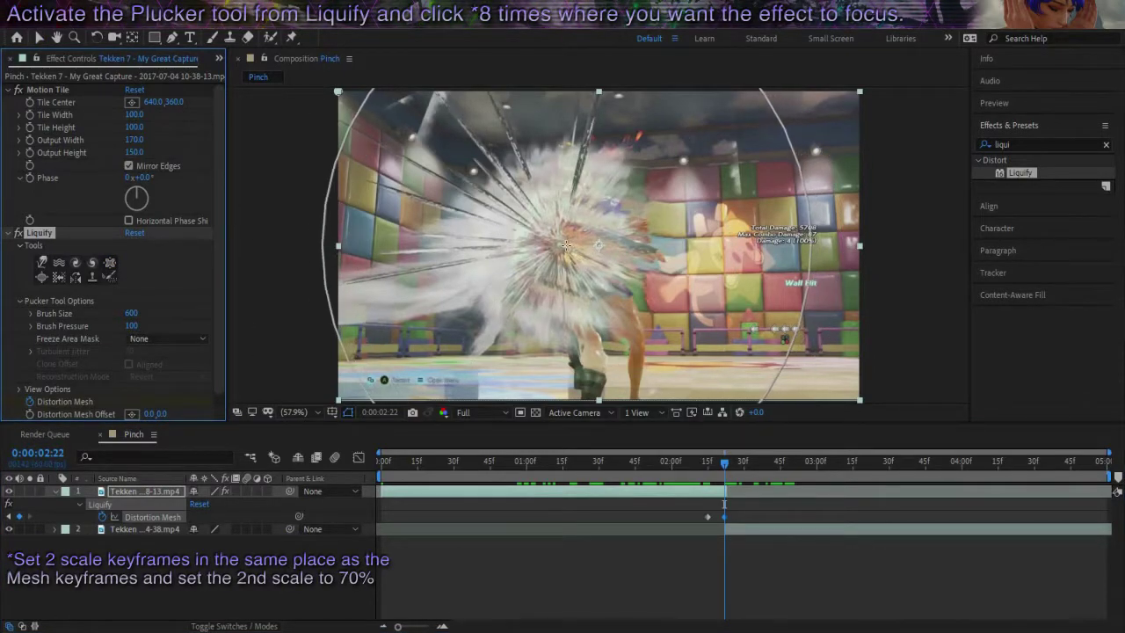
{"action": "left_click", "coordinate": [599, 246]}
{"action": "left_click", "coordinate": [599, 247]}
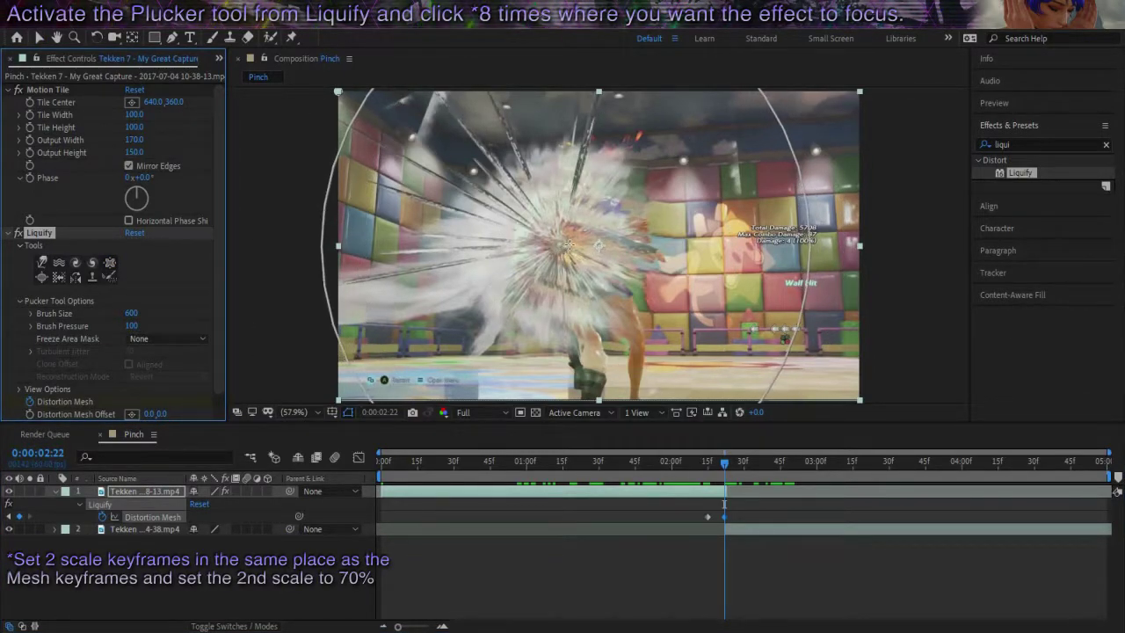
{"action": "left_click", "coordinate": [574, 245]}
{"action": "left_click", "coordinate": [574, 246]}
{"action": "left_click", "coordinate": [574, 245]}
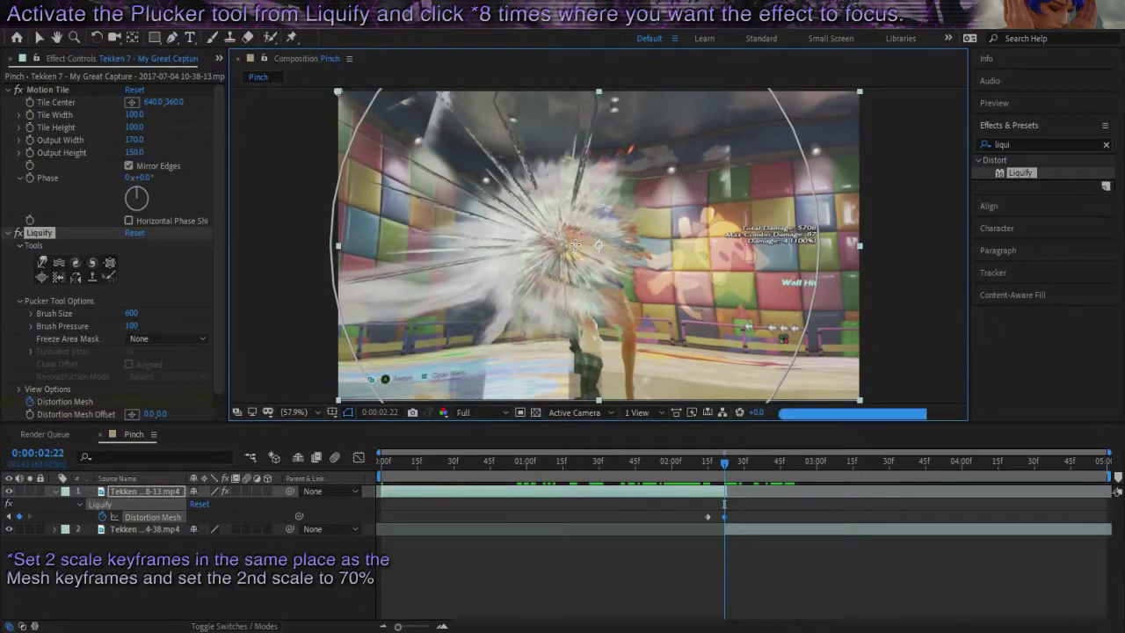
{"action": "left_click", "coordinate": [574, 245]}
{"action": "left_click", "coordinate": [574, 245]}
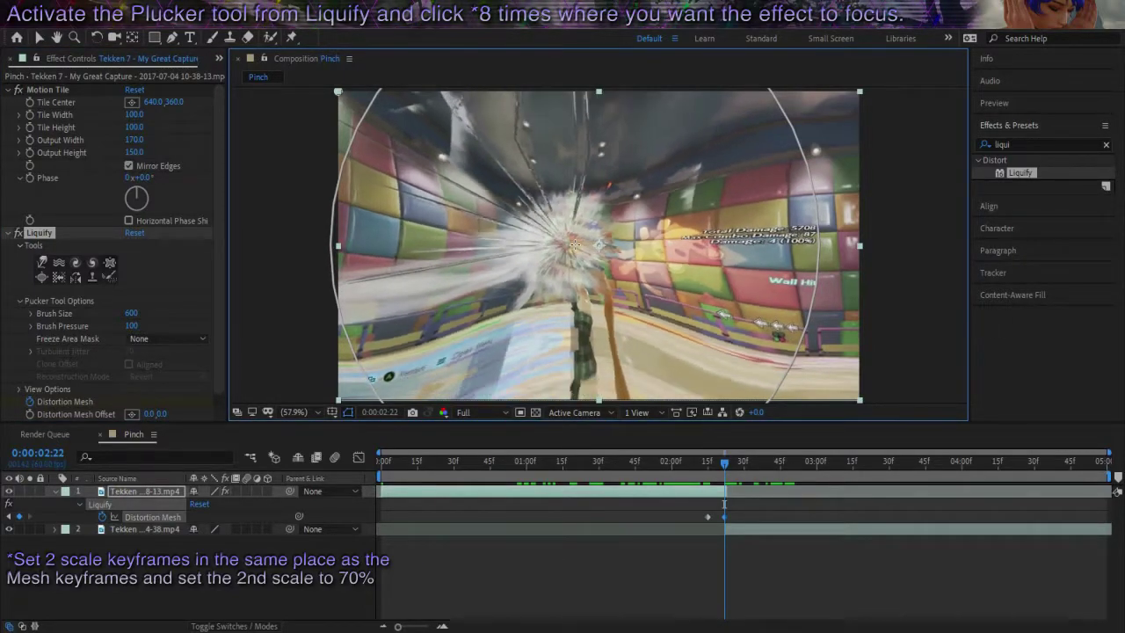
{"action": "left_click", "coordinate": [574, 245]}
{"action": "left_click", "coordinate": [574, 246]}
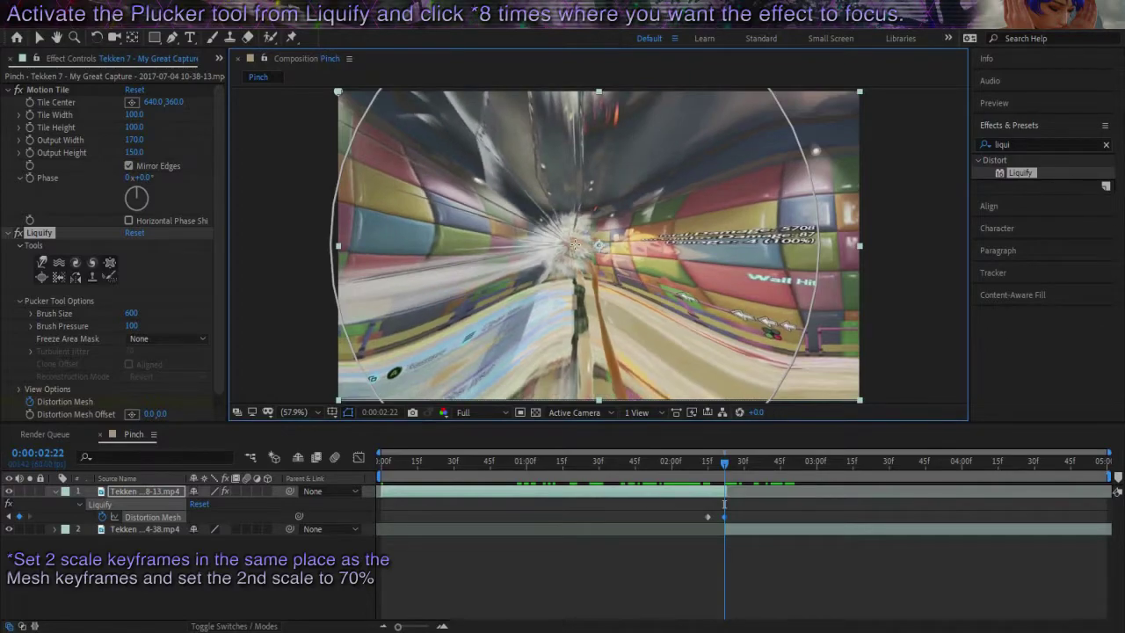
{"action": "left_click", "coordinate": [574, 245]}
Keyframe the first clip's Scale, setting the second keyframe to 70%.
{"action": "key", "text": "s"}
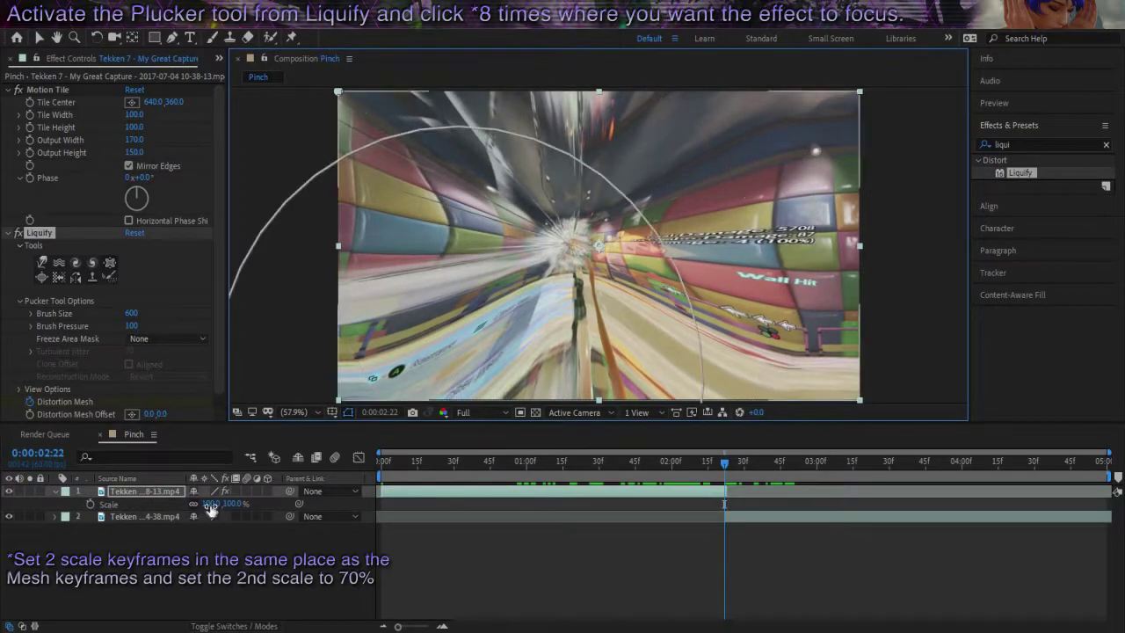
{"action": "left_click", "coordinate": [90, 506]}
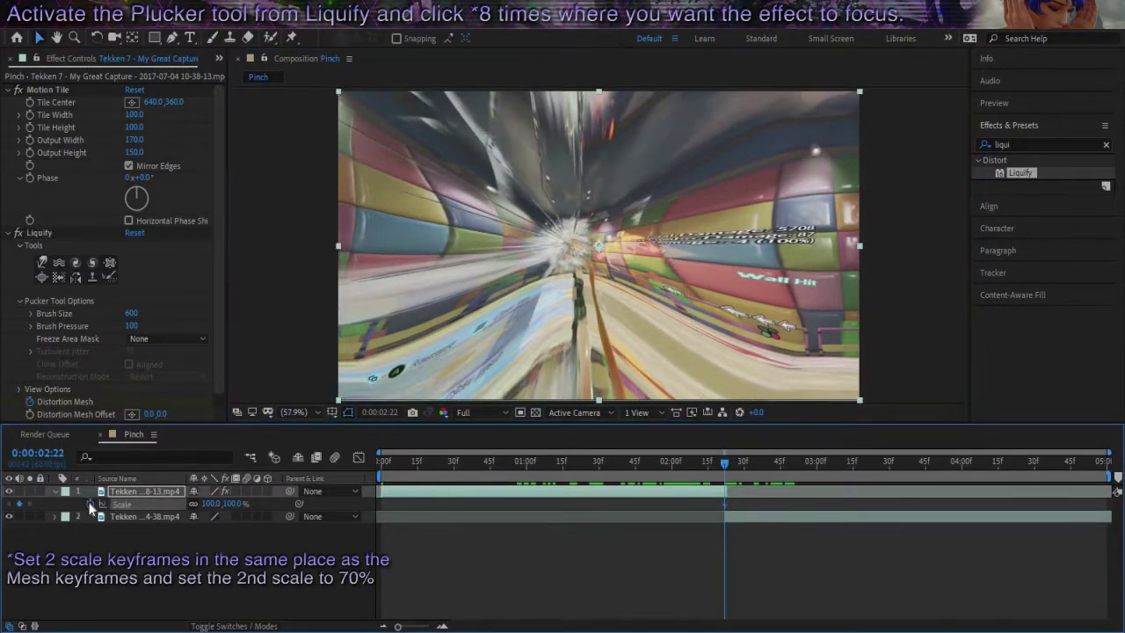
{"action": "key", "text": "u"}
{"action": "left_click", "coordinate": [708, 529]}
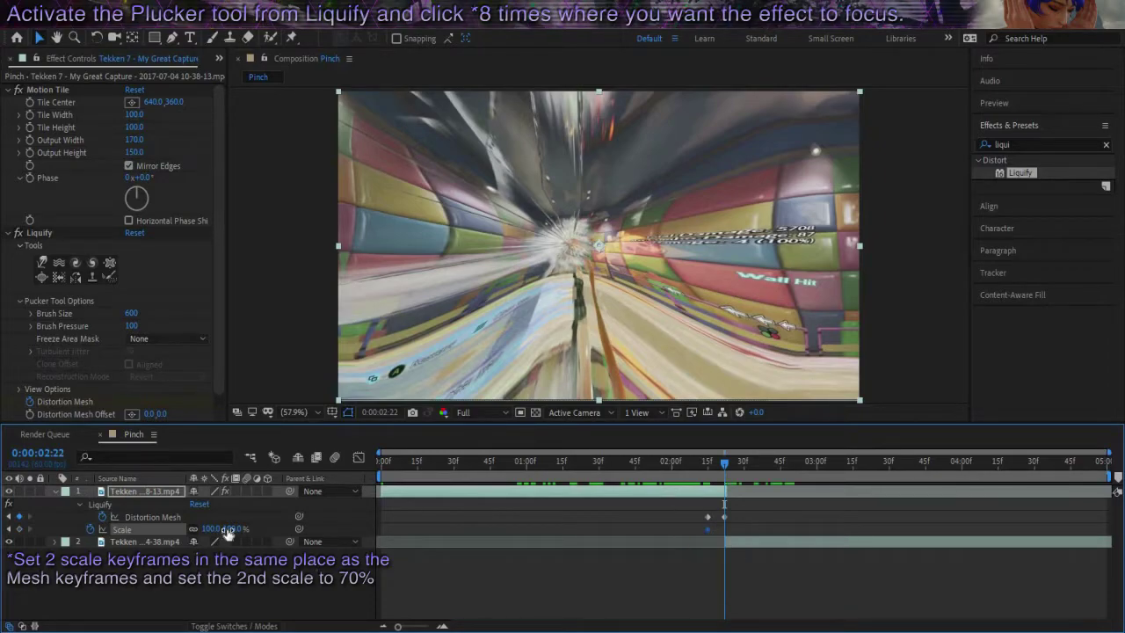
{"action": "type", "text": "70"}
{"action": "key", "text": "Return"}
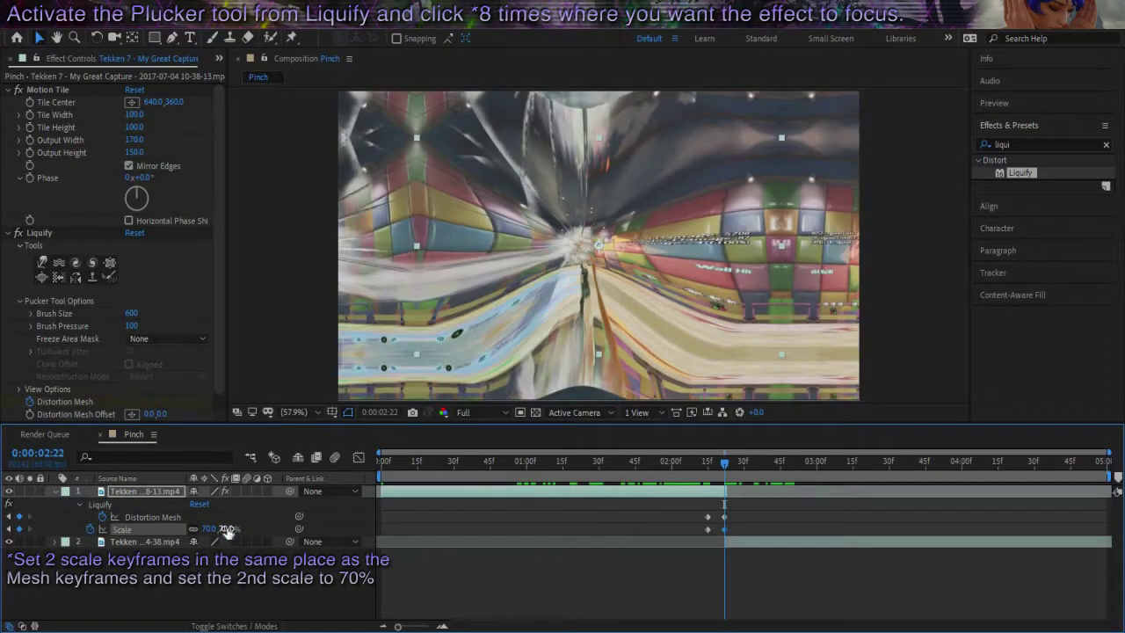
Trim the second Tekken clip to begin at 0:00:02:23, right after the transition.
{"action": "left_click", "coordinate": [741, 544]}
{"action": "key", "text": "Page_Down"}
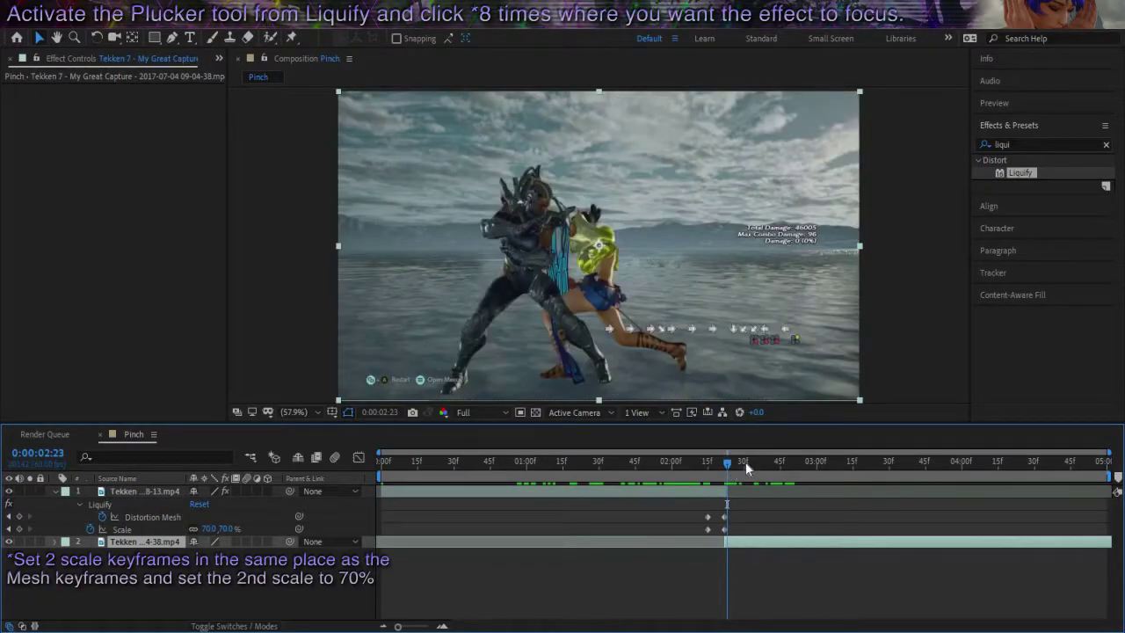
{"action": "left_click_drag", "start_coordinate": [745, 461], "coordinate": [741, 461]}
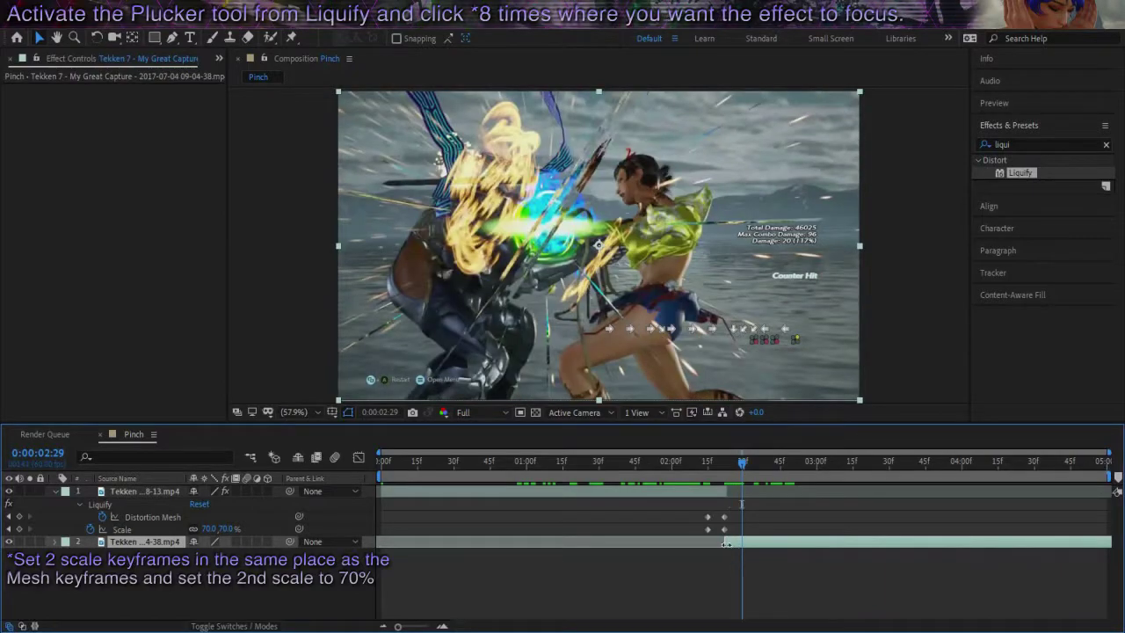
{"action": "left_click_drag", "start_coordinate": [726, 545], "coordinate": [754, 542]}
{"action": "left_click", "coordinate": [712, 498]}
{"action": "key", "text": "o"}
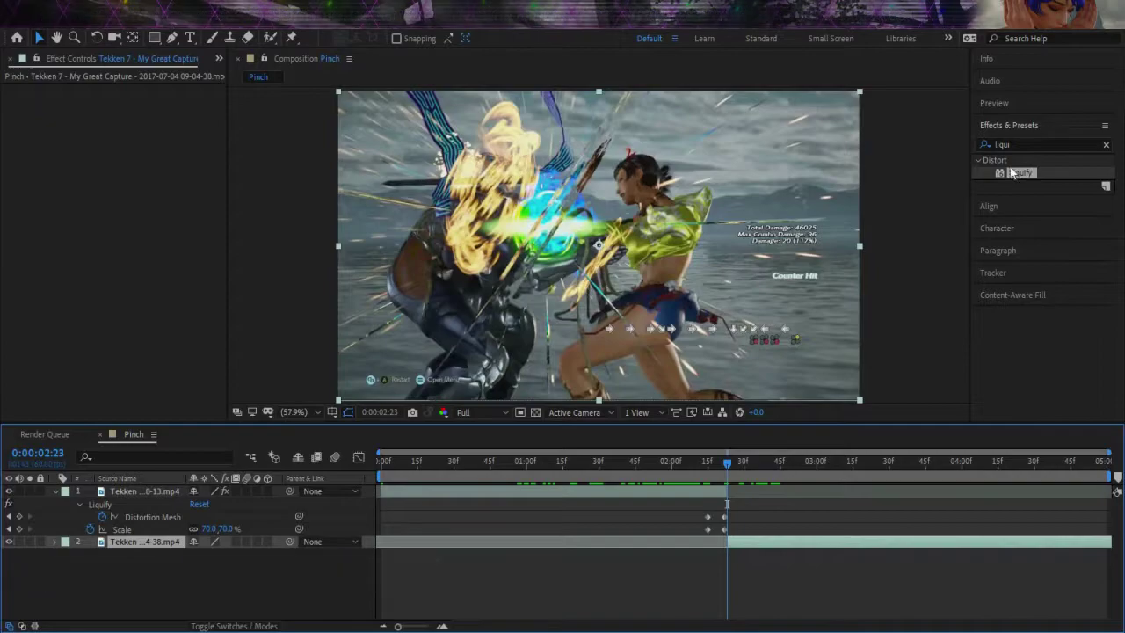
Apply Liquify to the second clip with brush size 600 and start keyframing its Scale.
{"action": "left_click_drag", "start_coordinate": [1005, 176], "coordinate": [41, 197]}
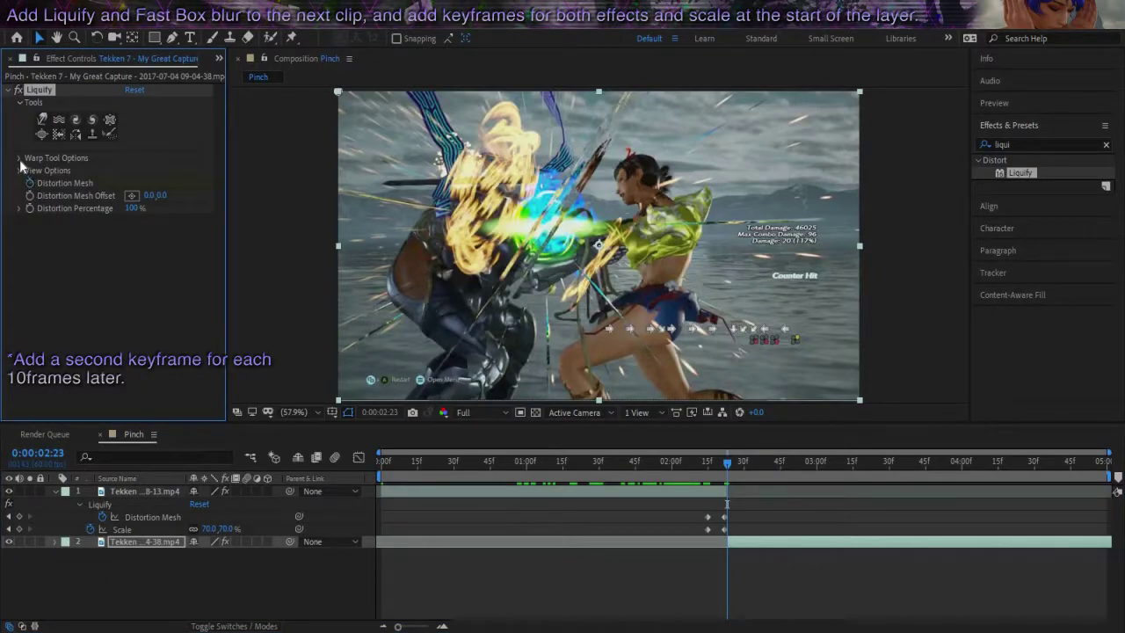
{"action": "left_click", "coordinate": [19, 159]}
{"action": "type", "text": "00"}
{"action": "key", "text": "Tab"}
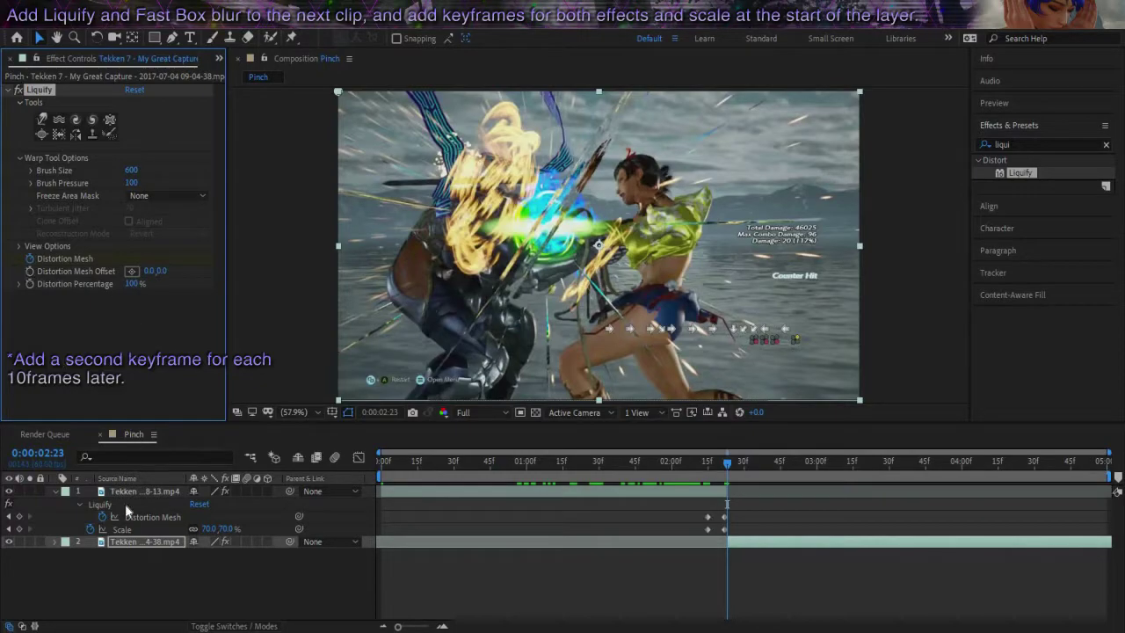
{"action": "left_click", "coordinate": [89, 554]}
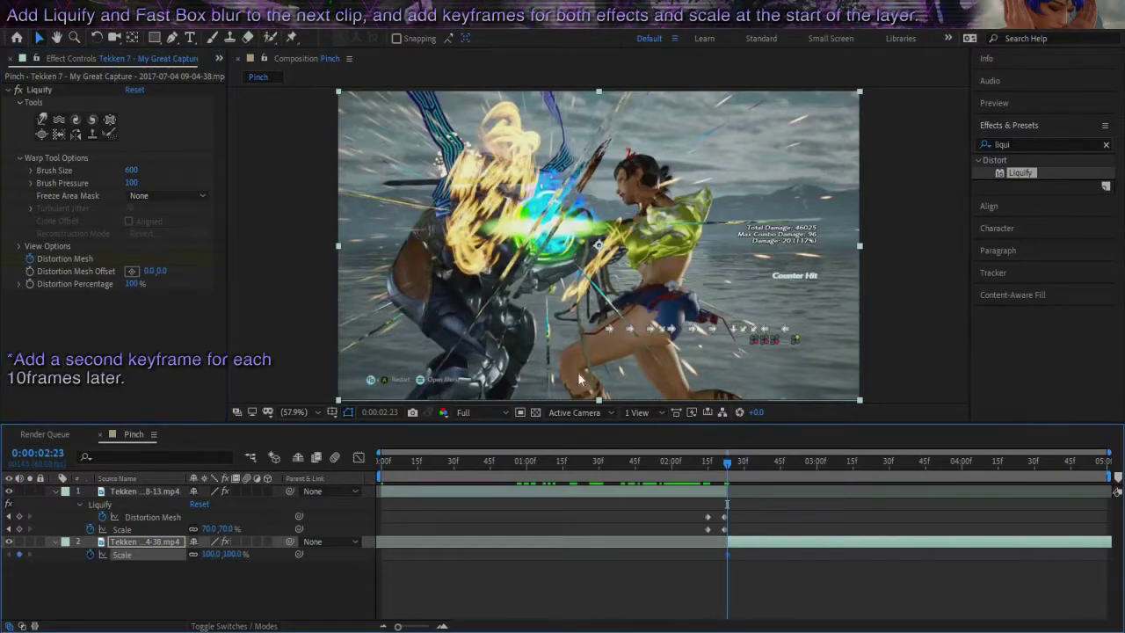
Add Fast Box Blur to the second clip.
{"action": "left_click", "coordinate": [1002, 145]}
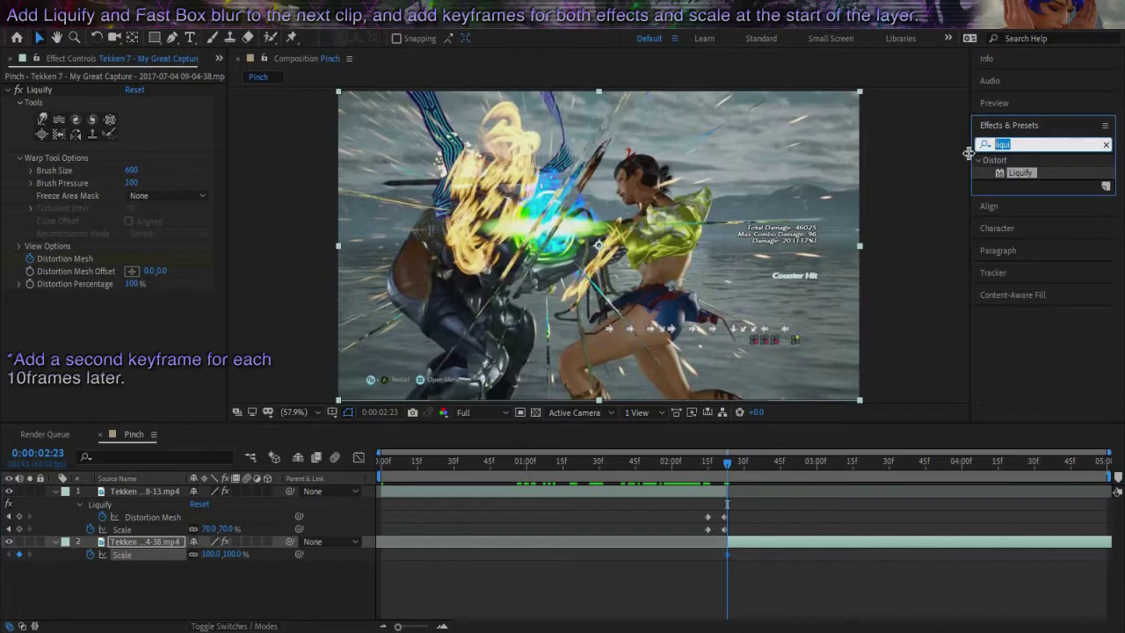
{"action": "type", "text": "fast bo"}
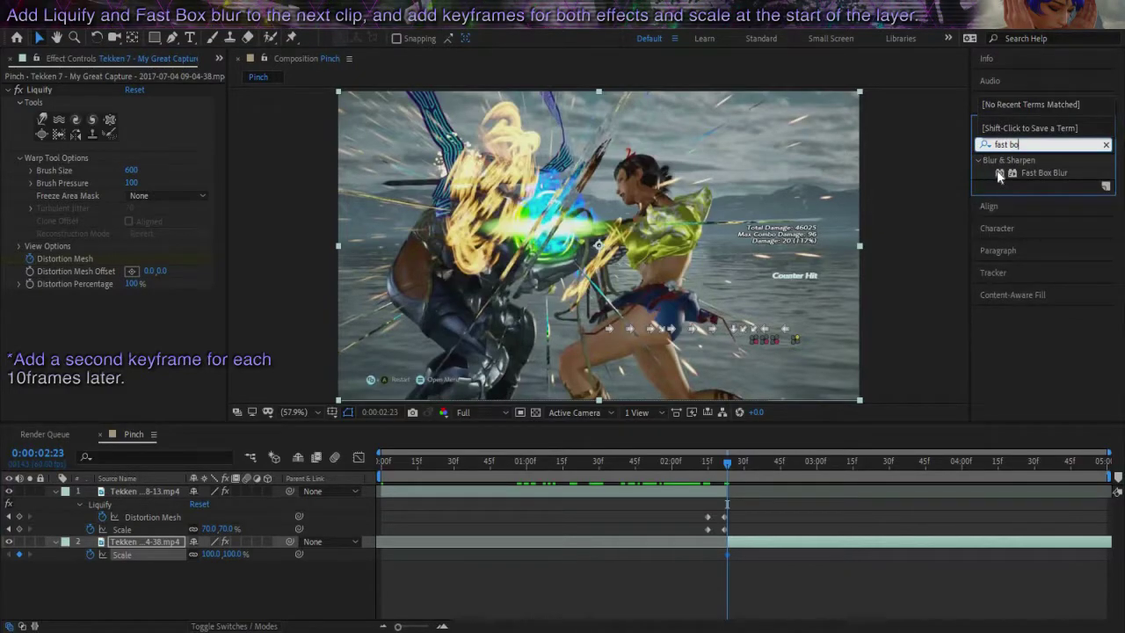
{"action": "double_click", "coordinate": [1000, 175]}
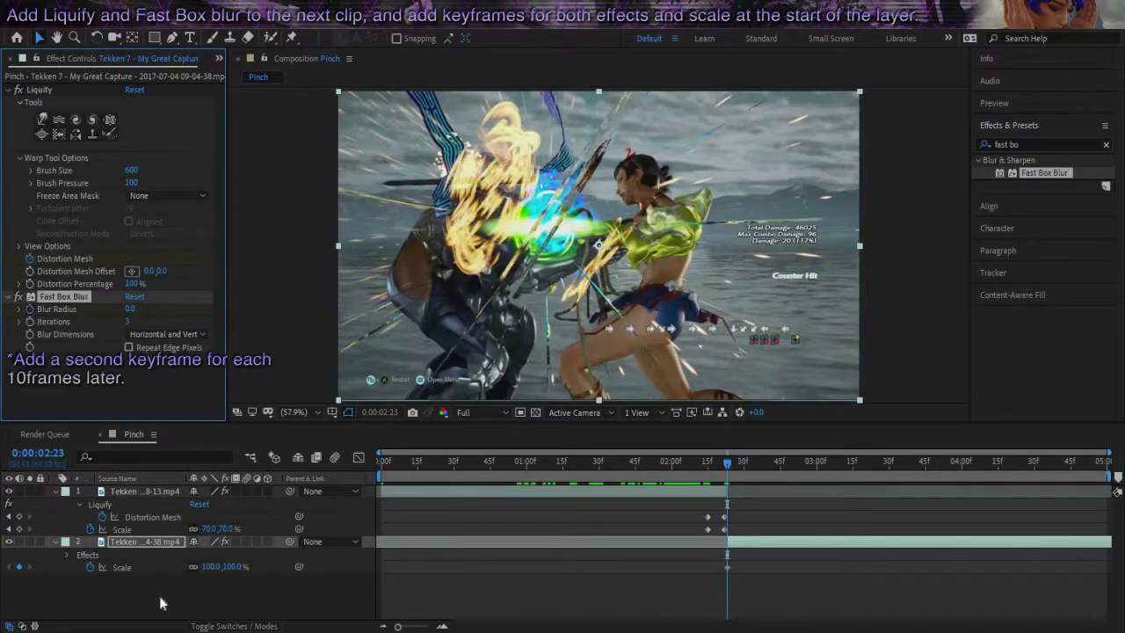
{"action": "key", "text": "u"}
Add Distortion Mesh, Blur Radius and Scale keyframes 10 frames later, then return to the start.
{"action": "key", "text": "shift+Page_Down"}
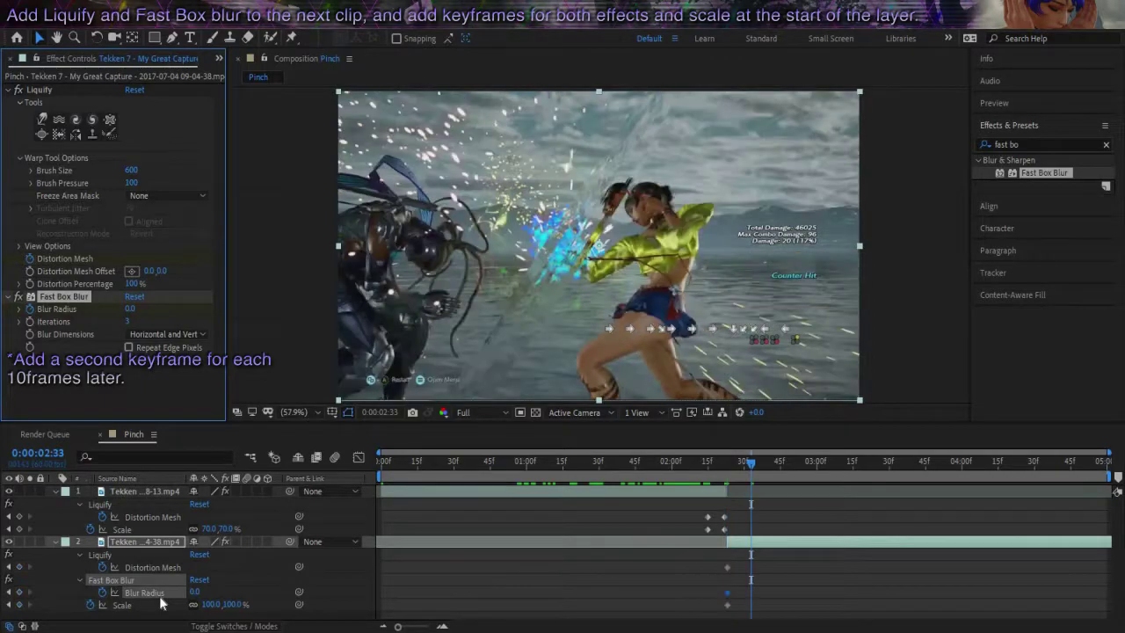
{"action": "left_click", "coordinate": [19, 592]}
{"action": "left_click", "coordinate": [19, 567]}
{"action": "left_click", "coordinate": [19, 605]}
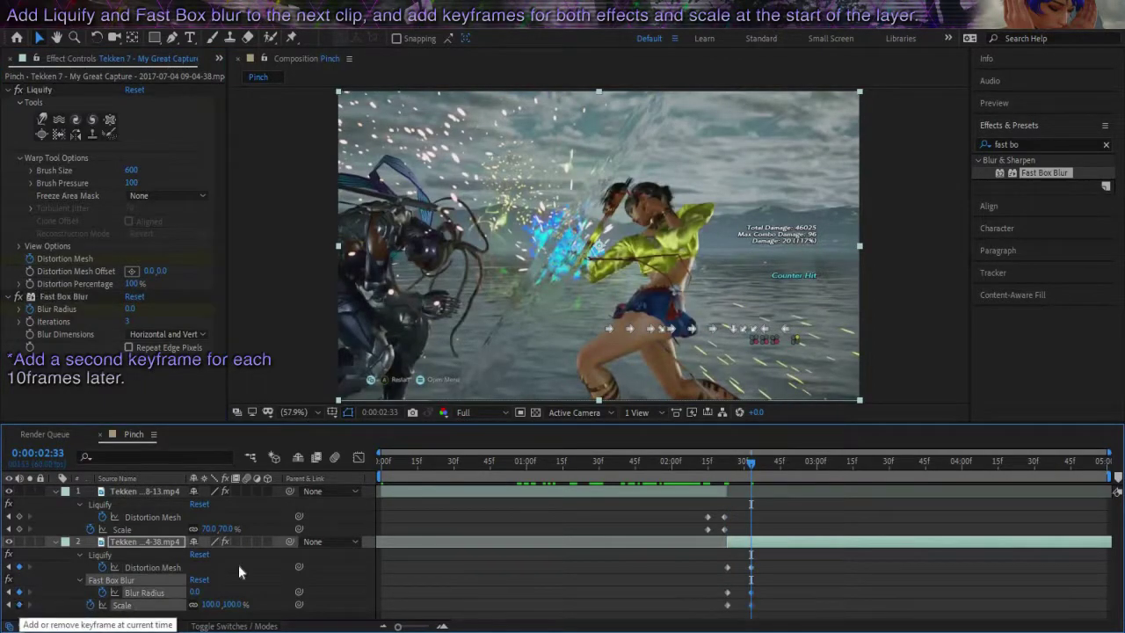
{"action": "key", "text": "shift+Page_Up"}
{"action": "left_click", "coordinate": [141, 553]}
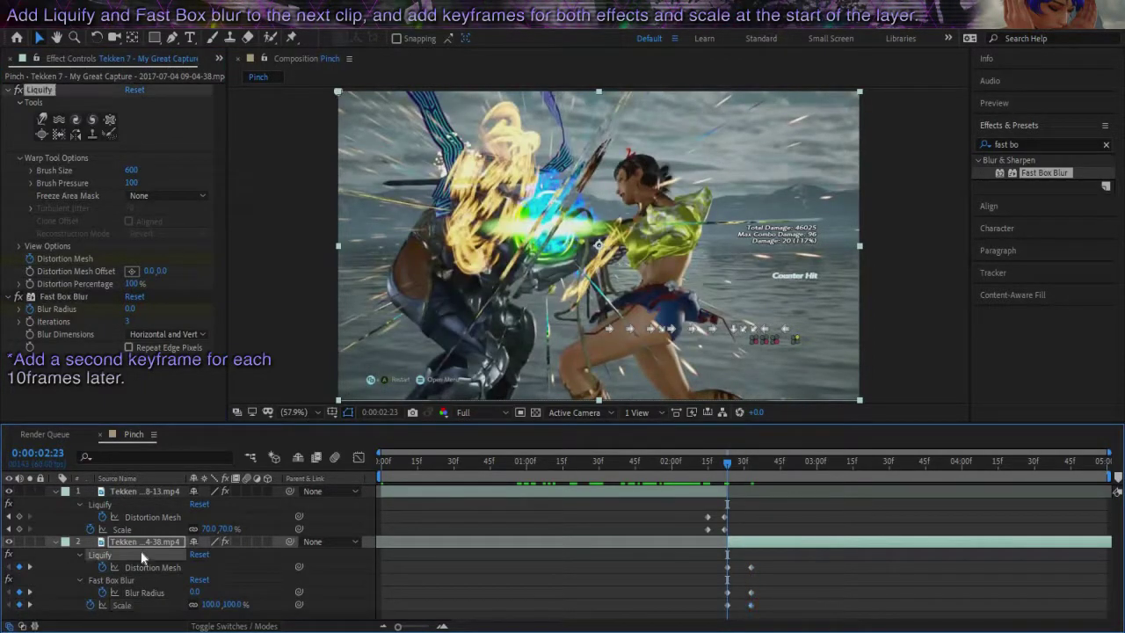
{"action": "left_click", "coordinate": [41, 135]}
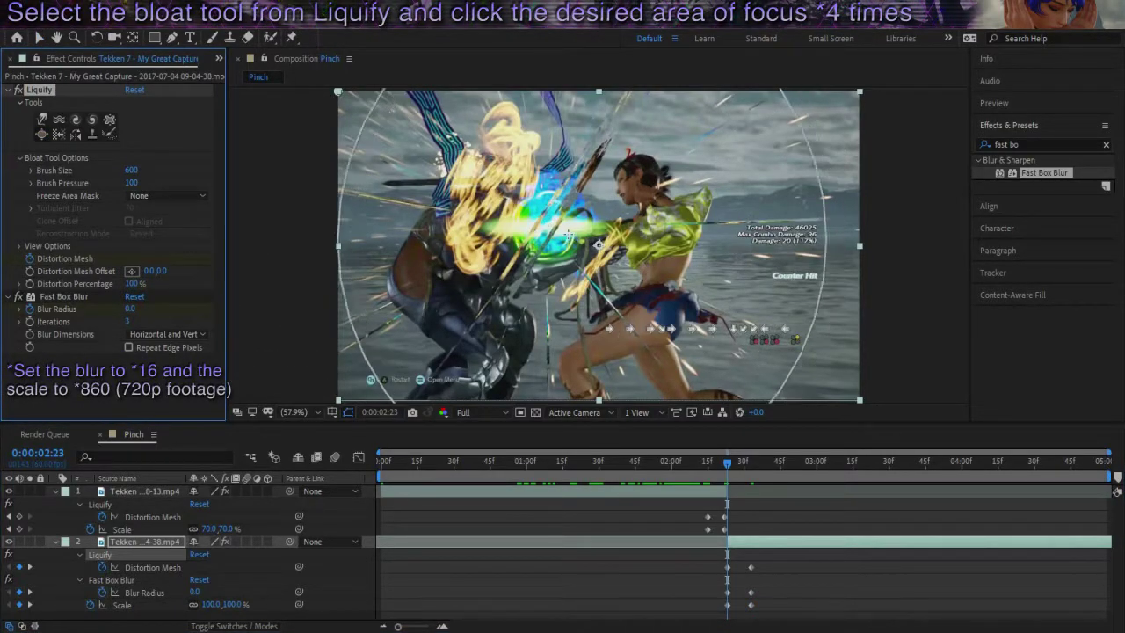
Bloat the second clip's centre and set its opening Blur Radius to 16 and Scale to 816%.
{"action": "left_click", "coordinate": [554, 231]}
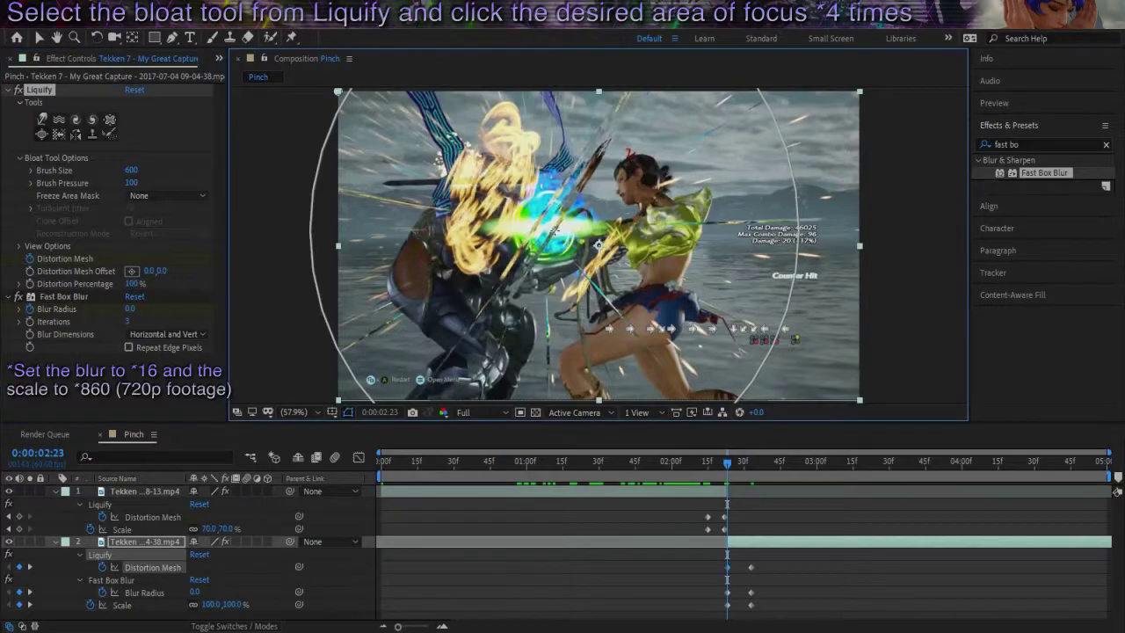
{"action": "left_click", "coordinate": [554, 231]}
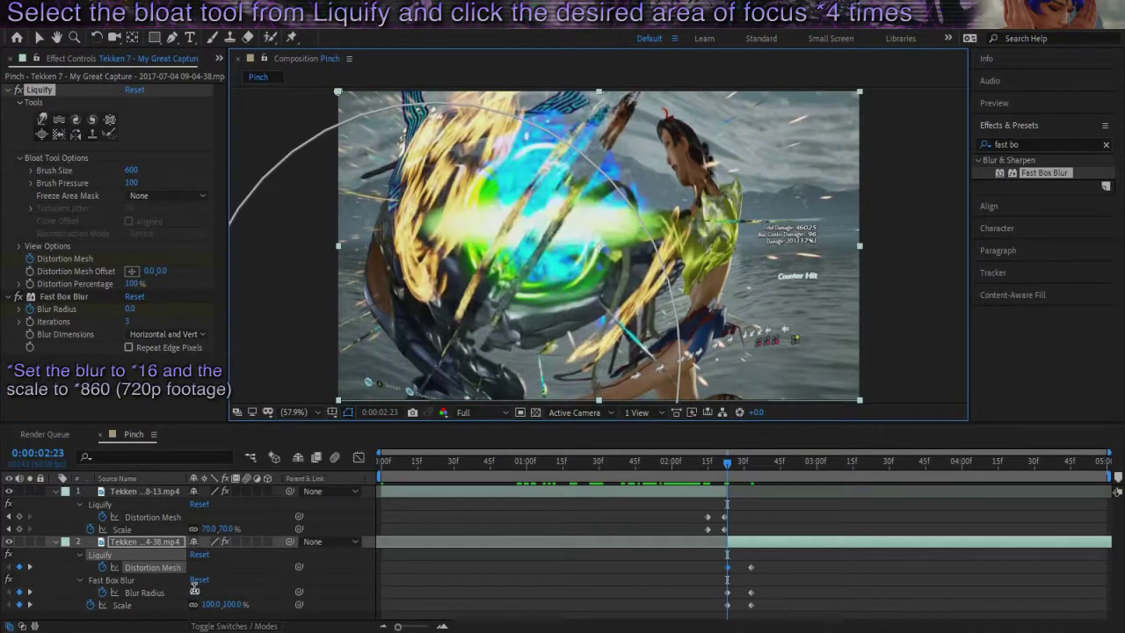
{"action": "left_click", "coordinate": [195, 591]}
{"action": "type", "text": "16"}
{"action": "key", "text": "Return"}
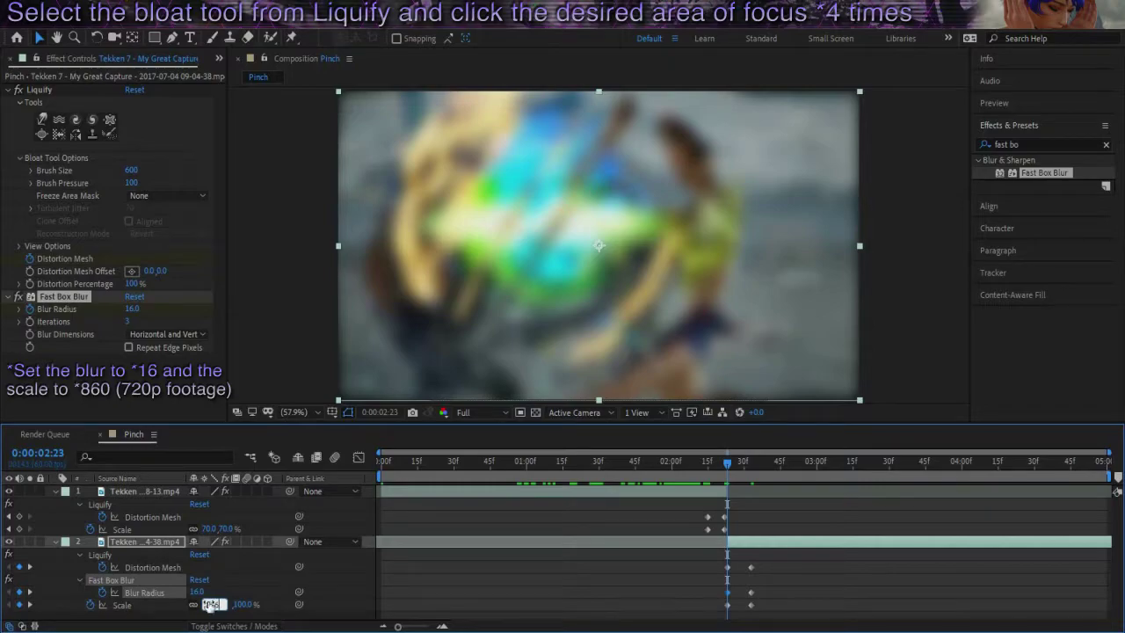
{"action": "key", "text": "Return"}
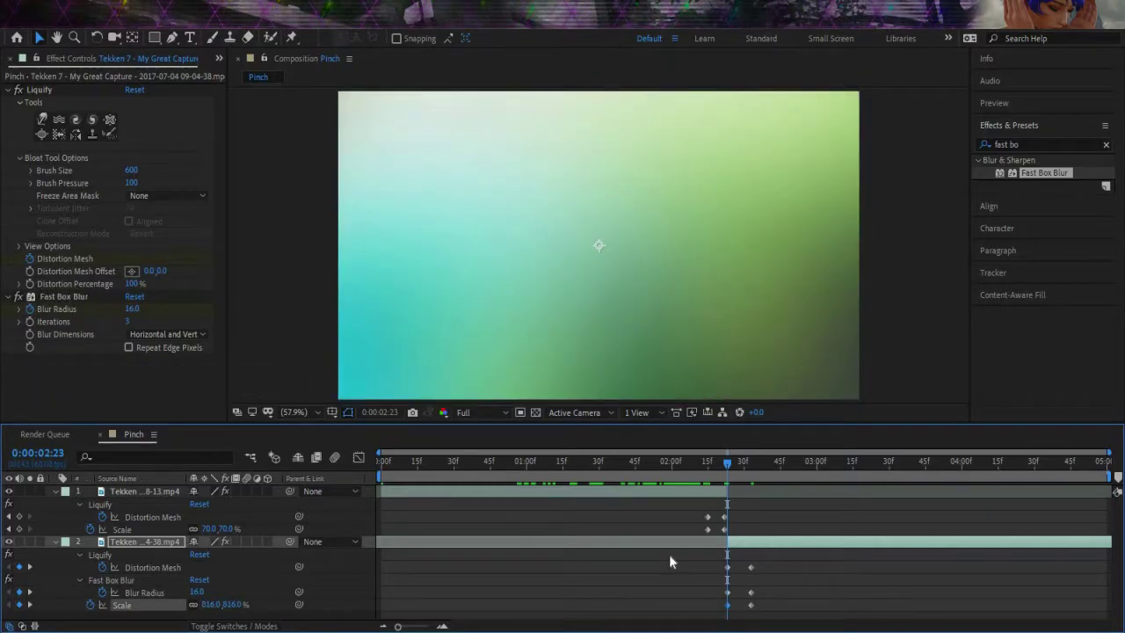
Select all transition keyframes and apply Easy Ease to them.
{"action": "left_click_drag", "start_coordinate": [772, 616], "coordinate": [733, 527]}
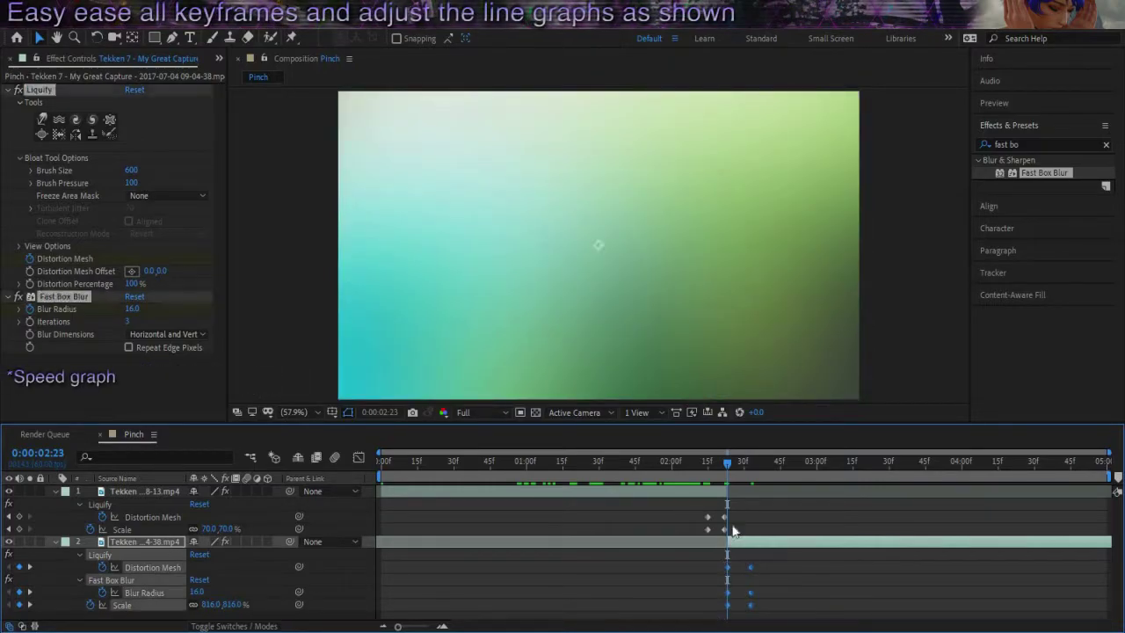
{"action": "key", "text": "ctrl+a"}
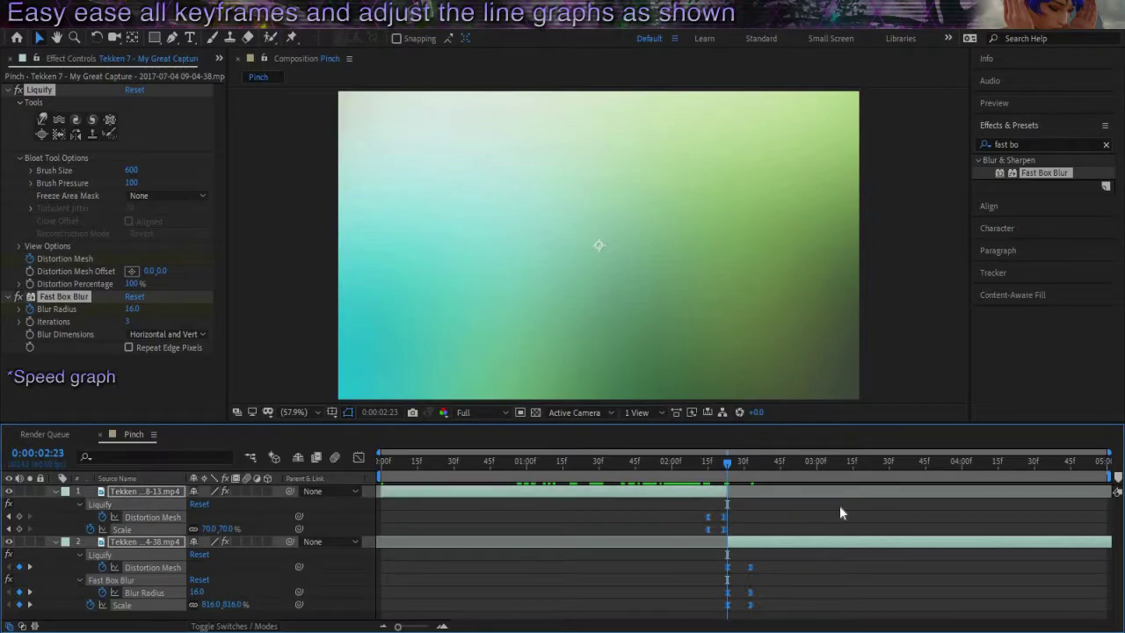
{"action": "left_click", "coordinate": [840, 505]}
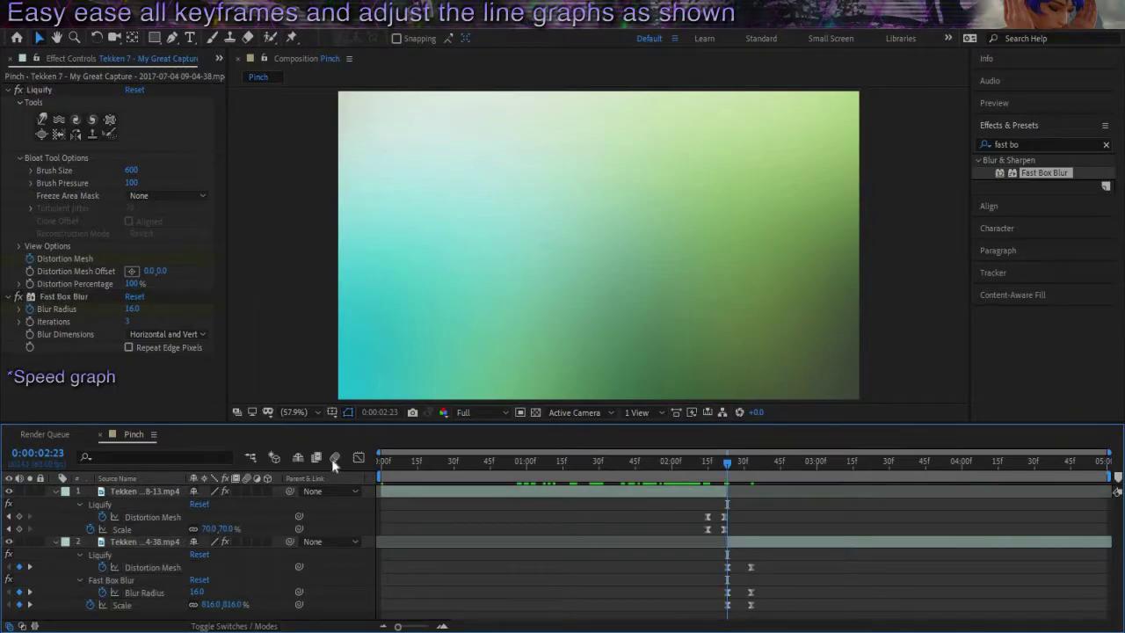
In the speed graph, steepen the first clip's Distortion Mesh and Scale curves toward the end.
{"action": "key", "text": "shift+F3"}
{"action": "left_click", "coordinate": [141, 517]}
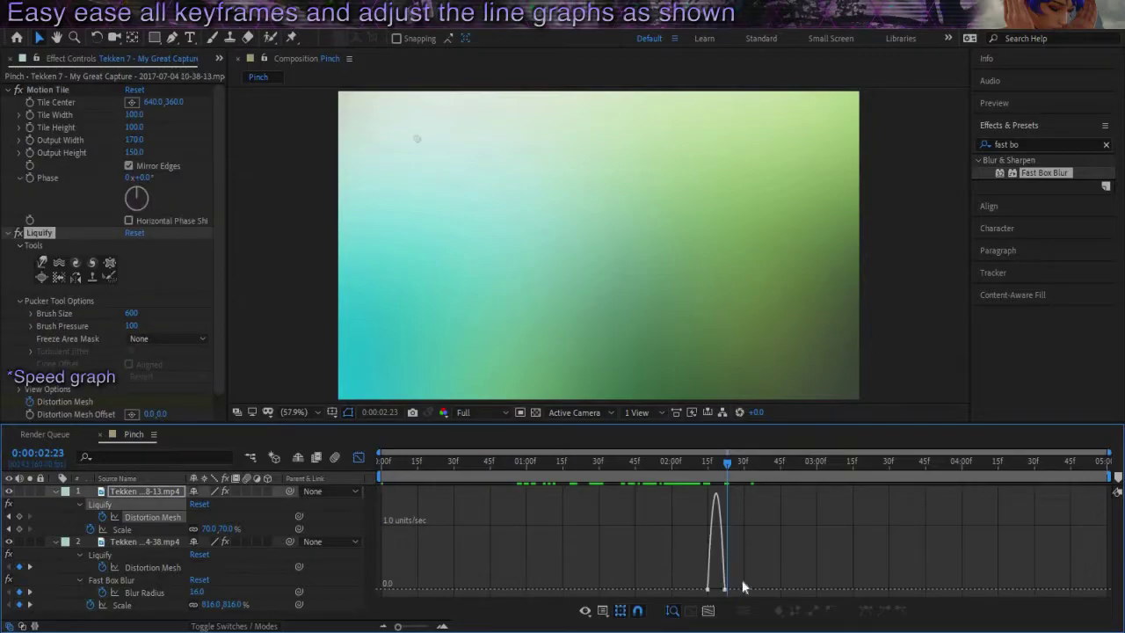
{"action": "key", "text": "ctrl+a"}
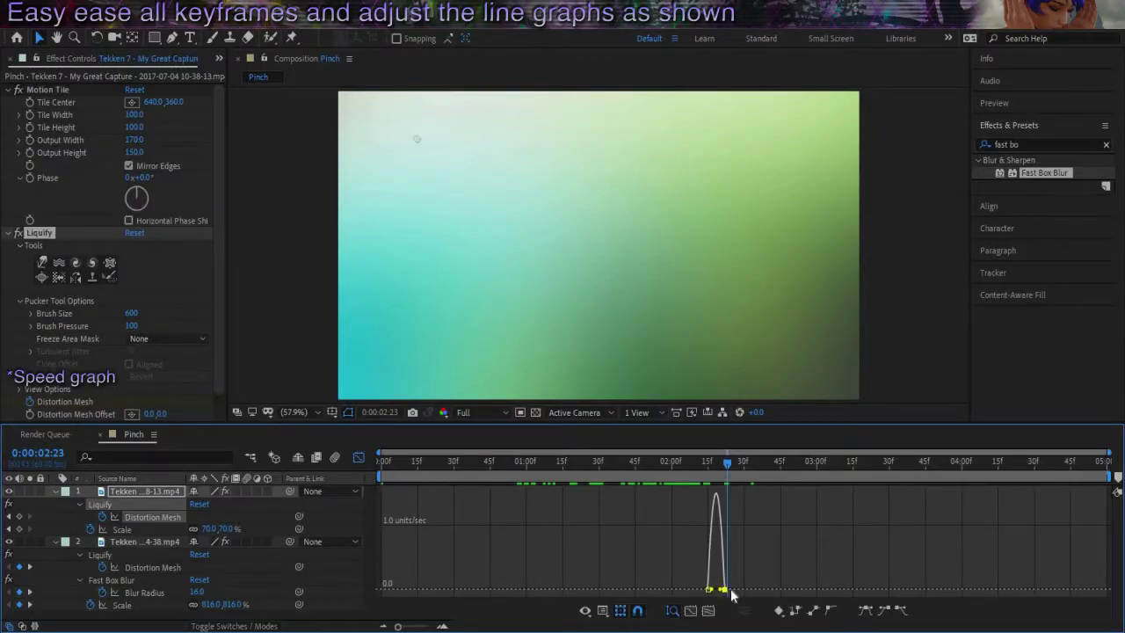
{"action": "left_click_drag", "start_coordinate": [730, 590], "coordinate": [722, 586]}
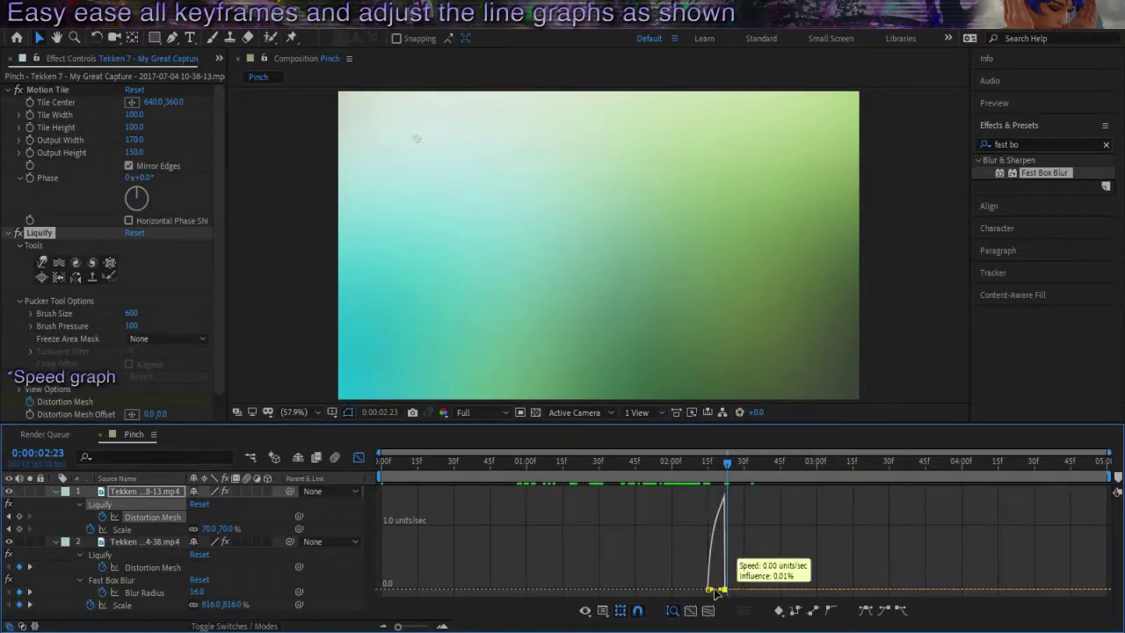
{"action": "left_click", "coordinate": [173, 531]}
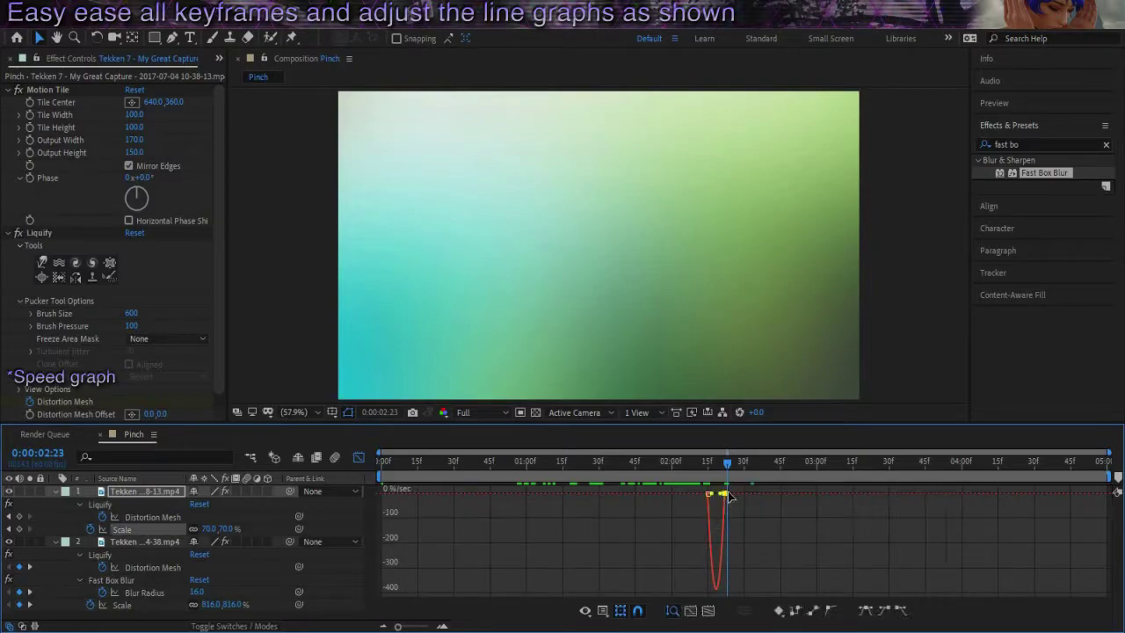
{"action": "left_click_drag", "start_coordinate": [730, 498], "coordinate": [739, 494]}
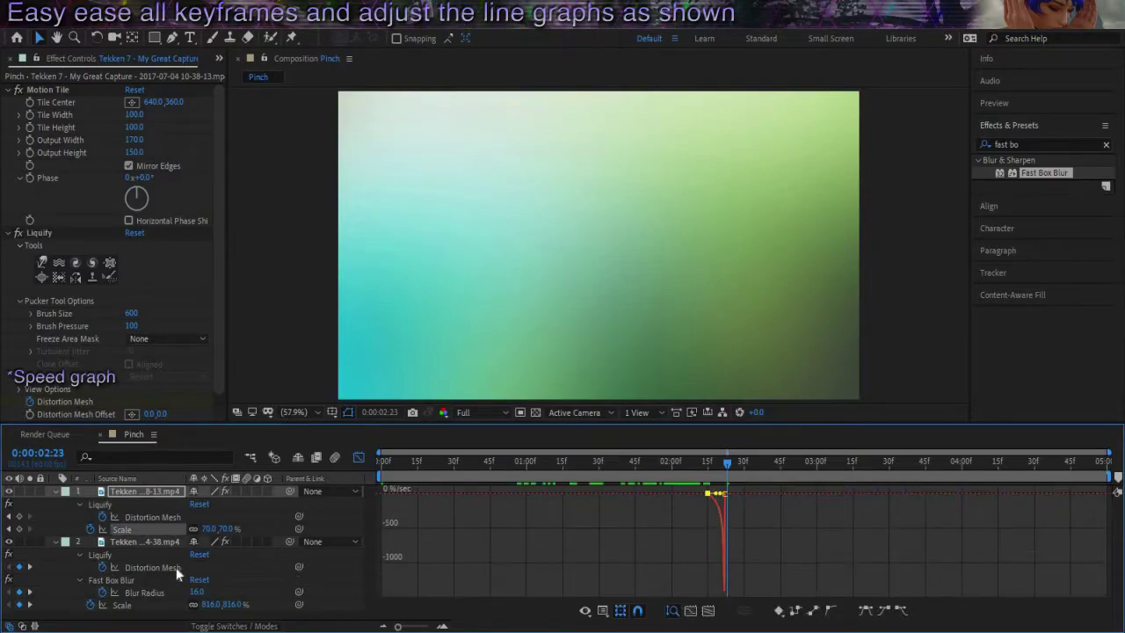
Reshape the second clip's Distortion Mesh, Blur Radius and Scale speed curves to peak at the start.
{"action": "left_click", "coordinate": [153, 567]}
{"action": "left_click", "coordinate": [728, 589]}
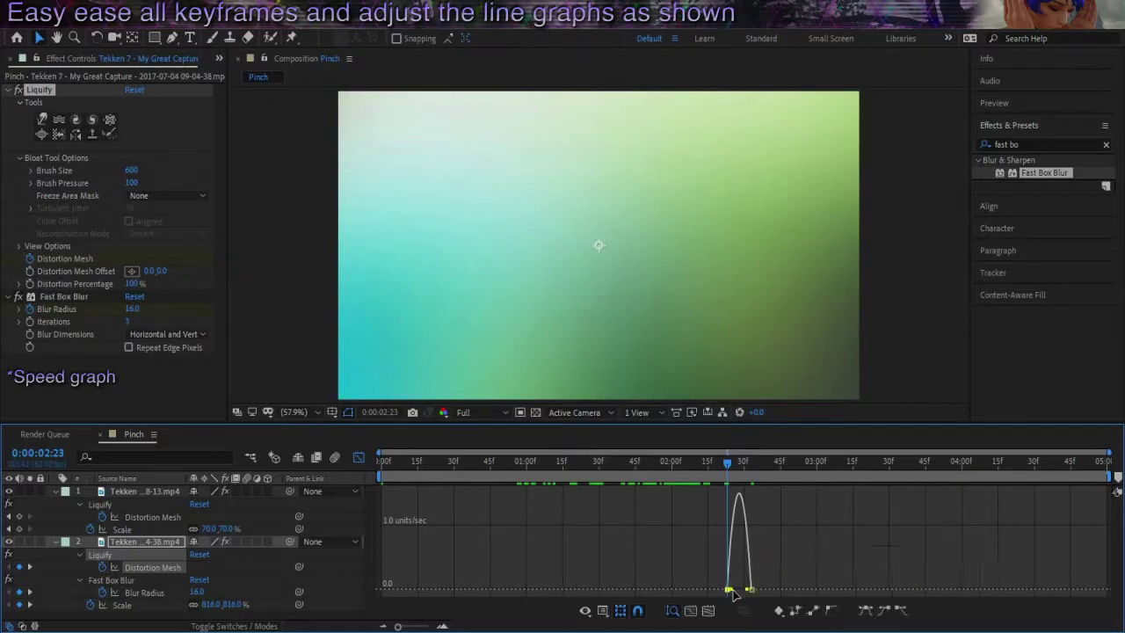
{"action": "left_click", "coordinate": [728, 589], "text": "alt"}
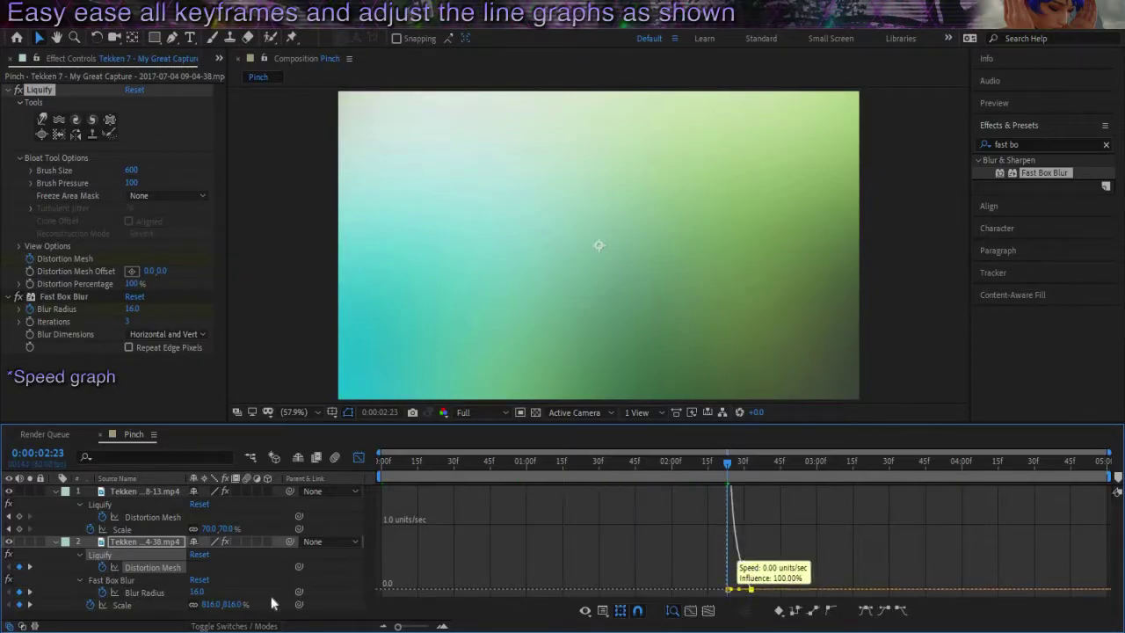
{"action": "left_click", "coordinate": [144, 592]}
{"action": "left_click", "coordinate": [729, 494]}
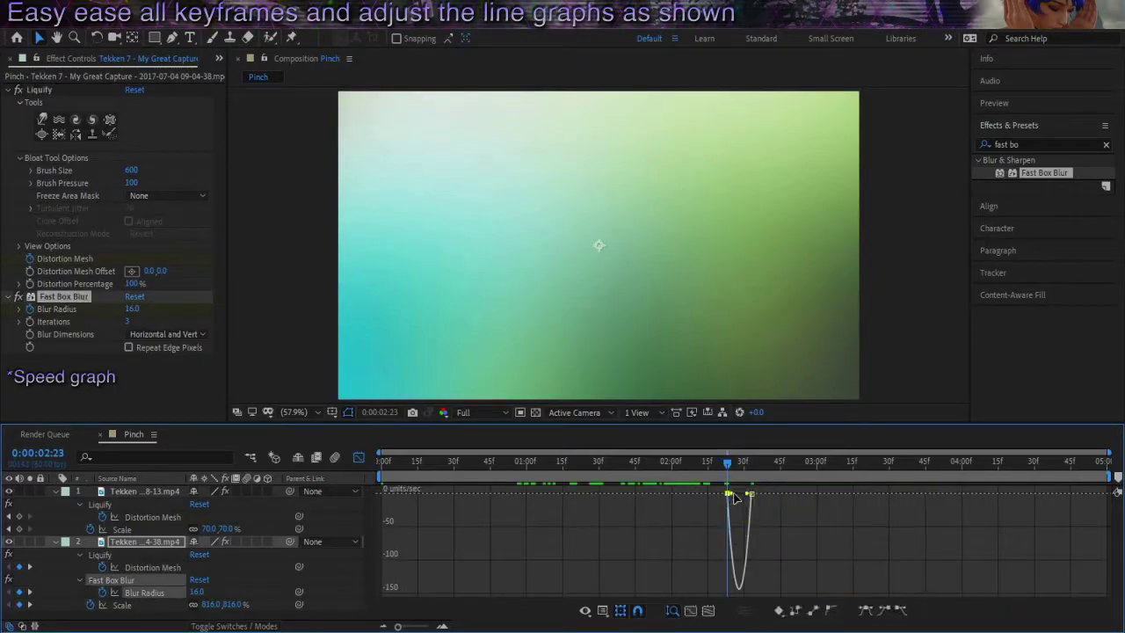
{"action": "left_click_drag", "start_coordinate": [729, 493], "coordinate": [728, 499]}
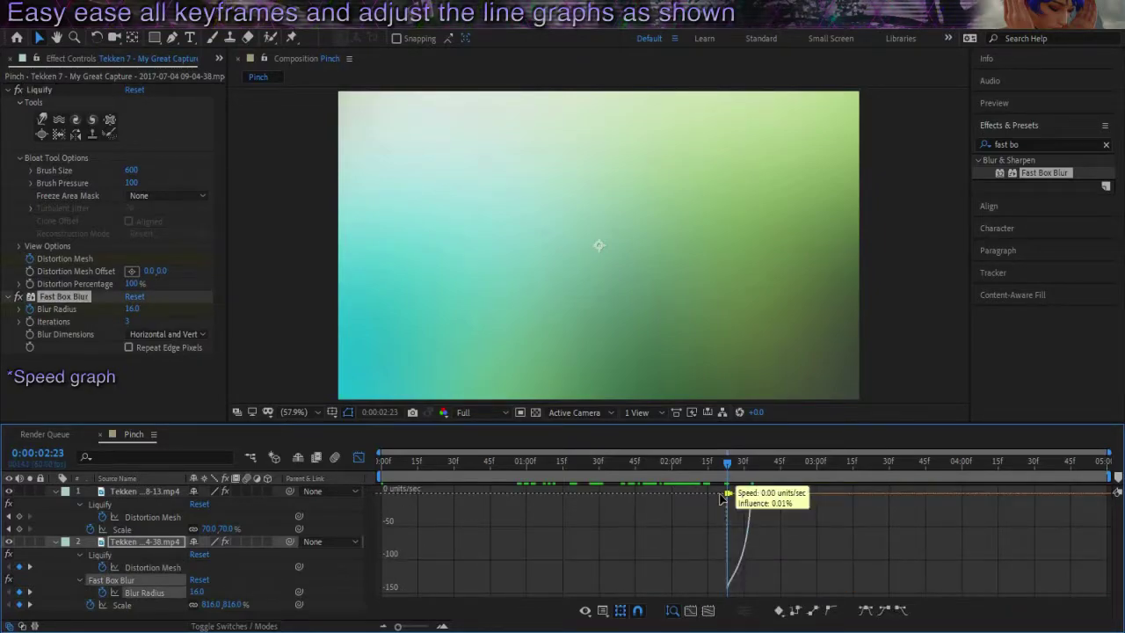
{"action": "left_click", "coordinate": [164, 605]}
{"action": "left_click", "coordinate": [729, 493]}
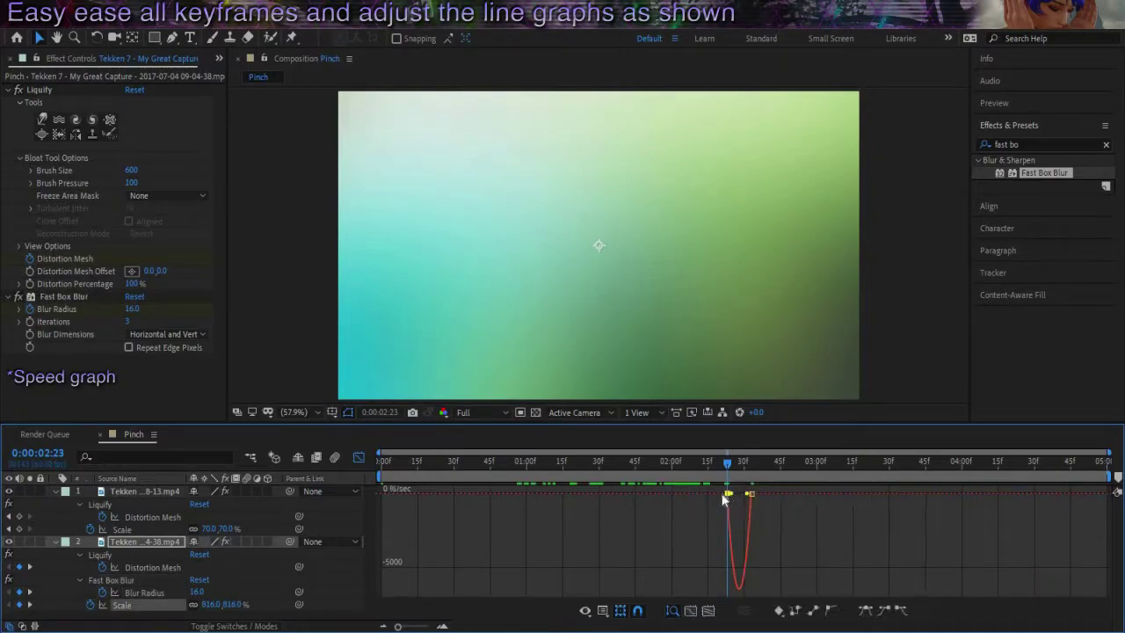
{"action": "left_click_drag", "start_coordinate": [730, 494], "coordinate": [360, 471]}
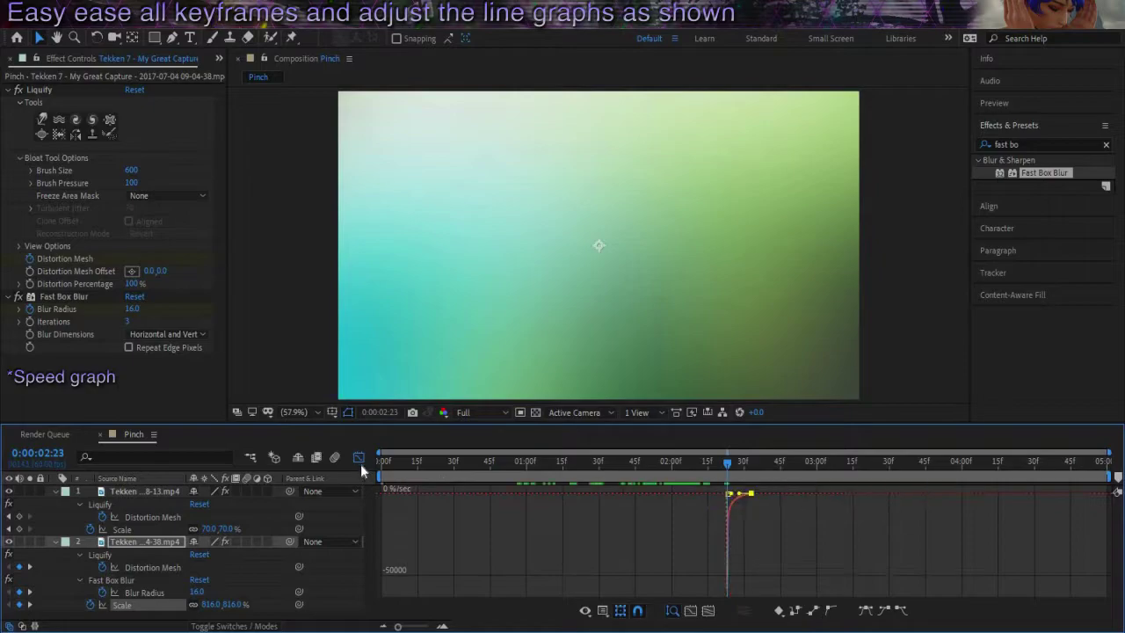
{"action": "key", "text": "shift+F3"}
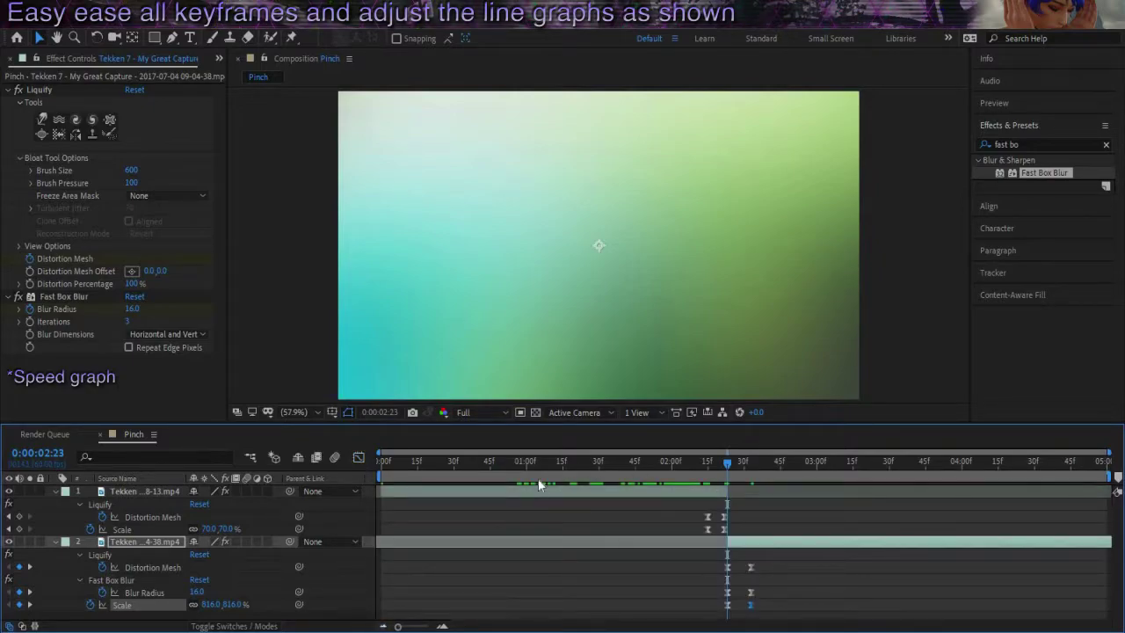
Preview the composition and the transition from the one-second mark.
{"action": "left_click", "coordinate": [526, 482]}
{"action": "key", "text": "space"}
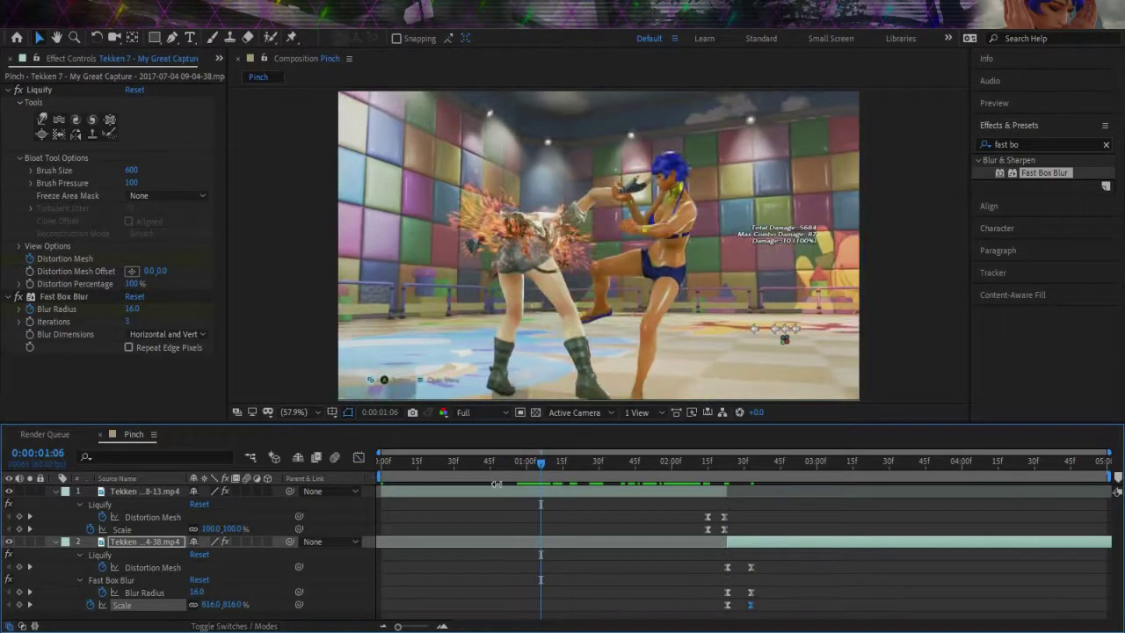
{"action": "left_click_drag", "start_coordinate": [541, 461], "coordinate": [960, 463]}
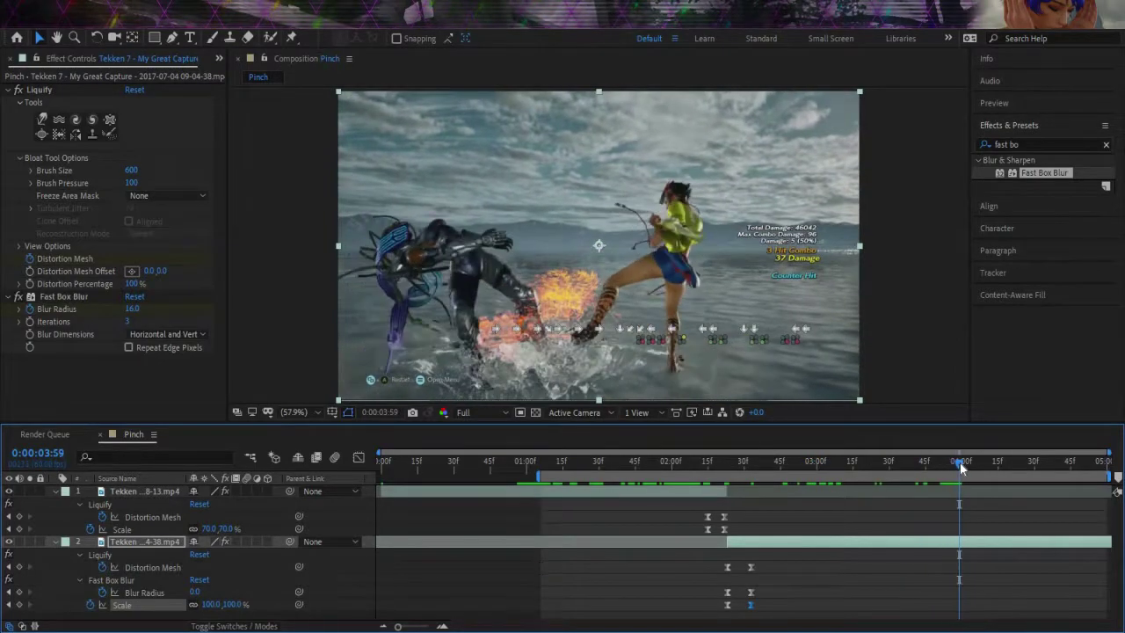
{"action": "key", "text": "space"}
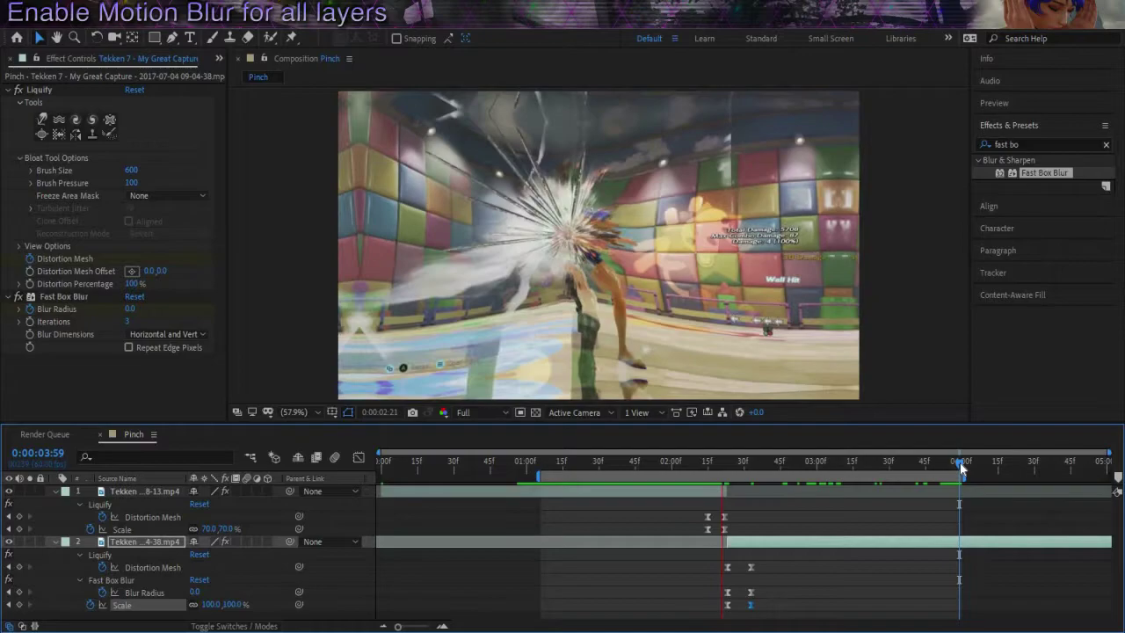
{"action": "key", "text": "space"}
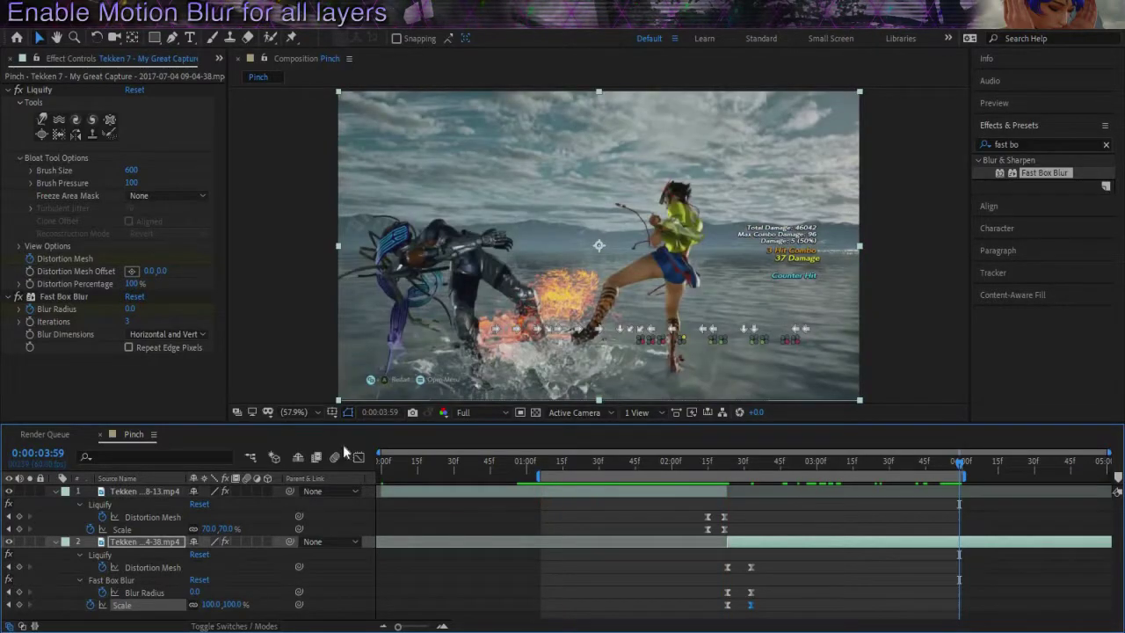
Enable motion blur for the composition and both clips, then preview the transition again.
{"action": "left_click", "coordinate": [336, 455]}
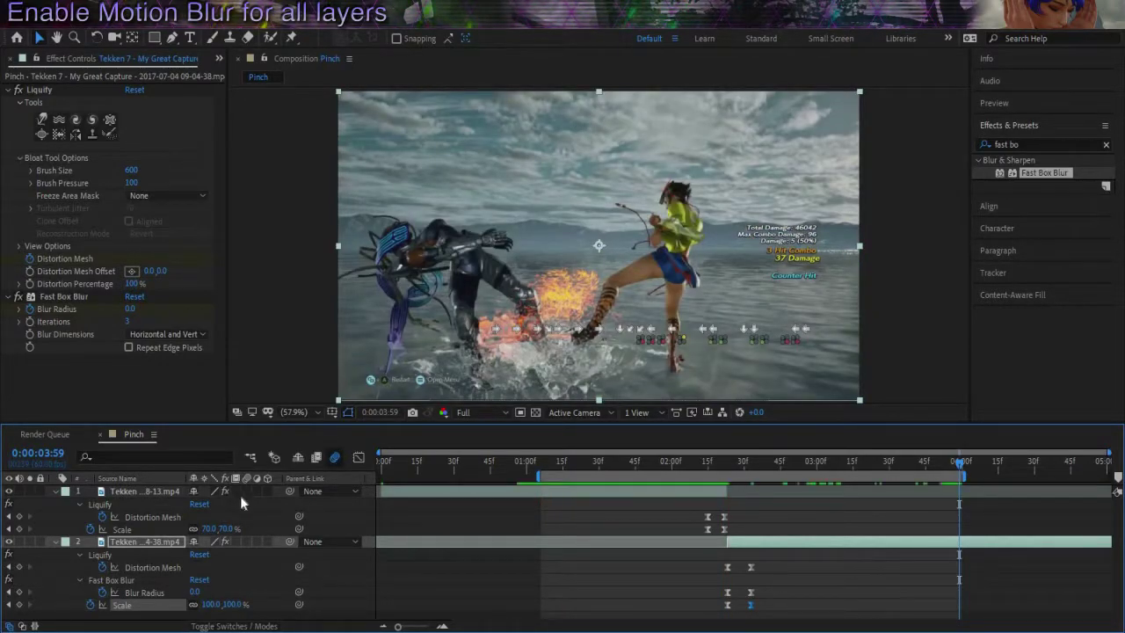
{"action": "left_click_drag", "start_coordinate": [249, 490], "coordinate": [248, 553]}
{"action": "key", "text": "space"}
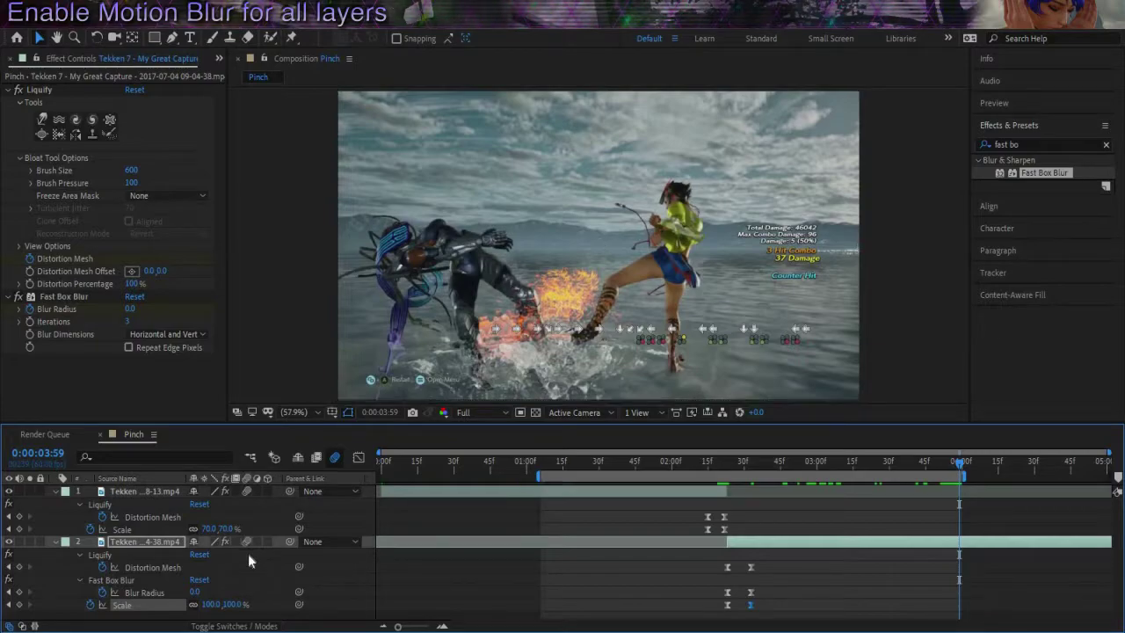